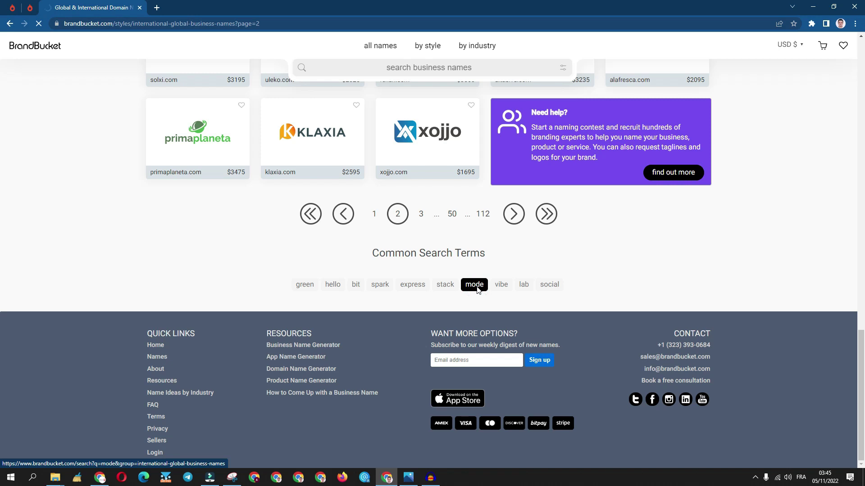
Browse the BrandBucket names for the common search term "mode" in International & Global Names, Arabic and all categories
left_click(476, 286)
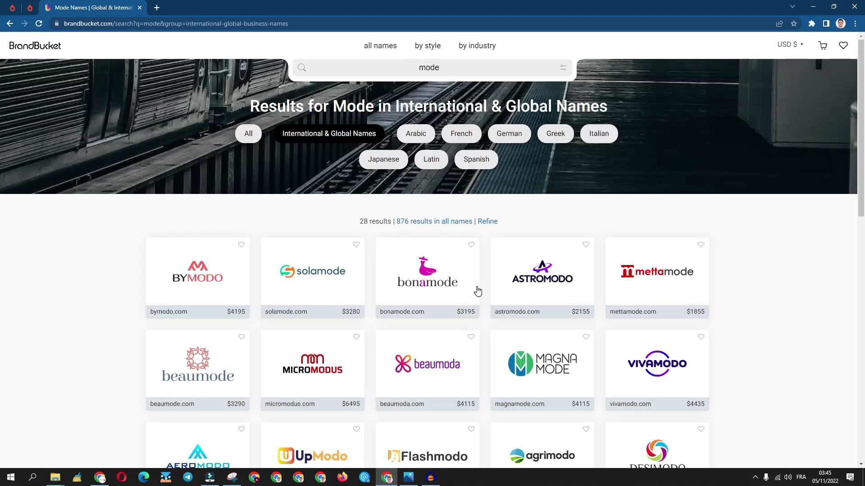
left_click(425, 142)
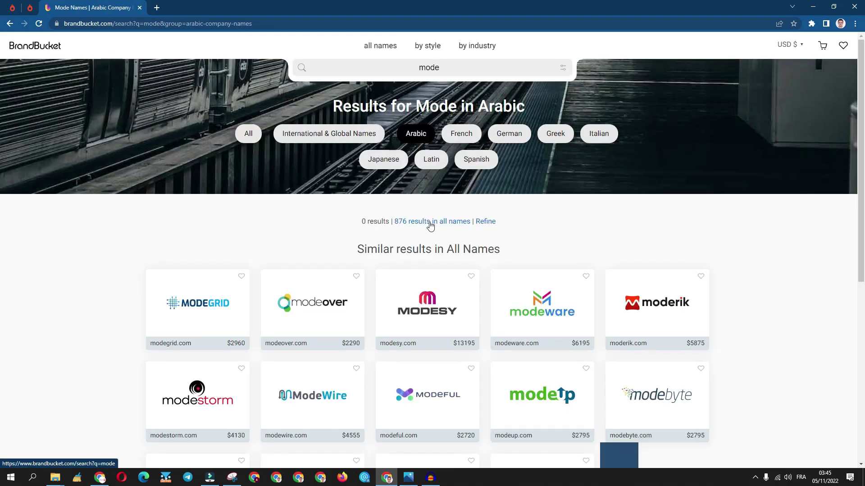
left_click(430, 226)
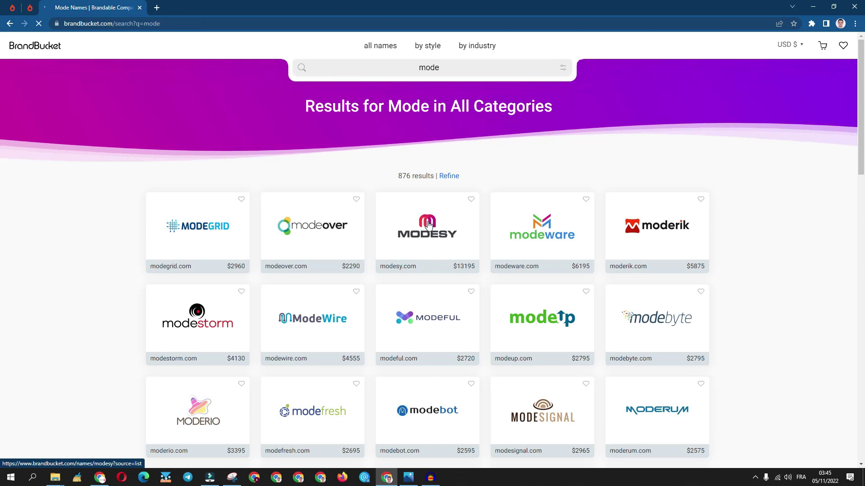
scroll(680, 211, "down", 4)
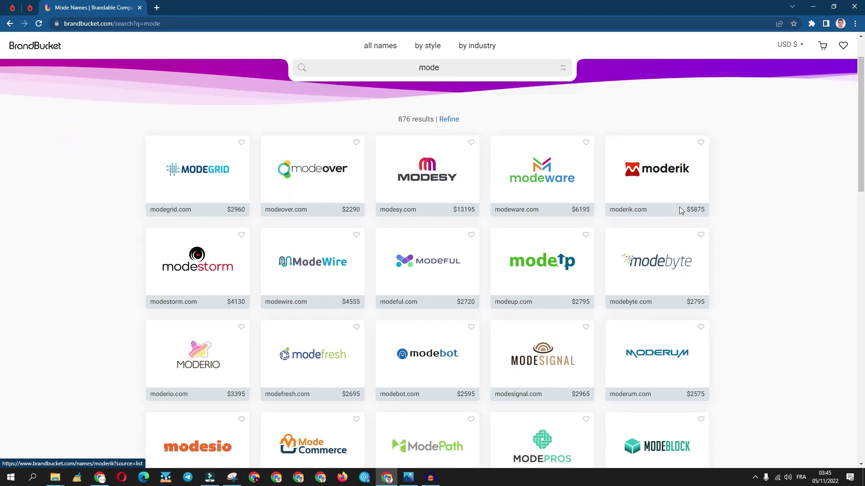
scroll(680, 211, "down", 14)
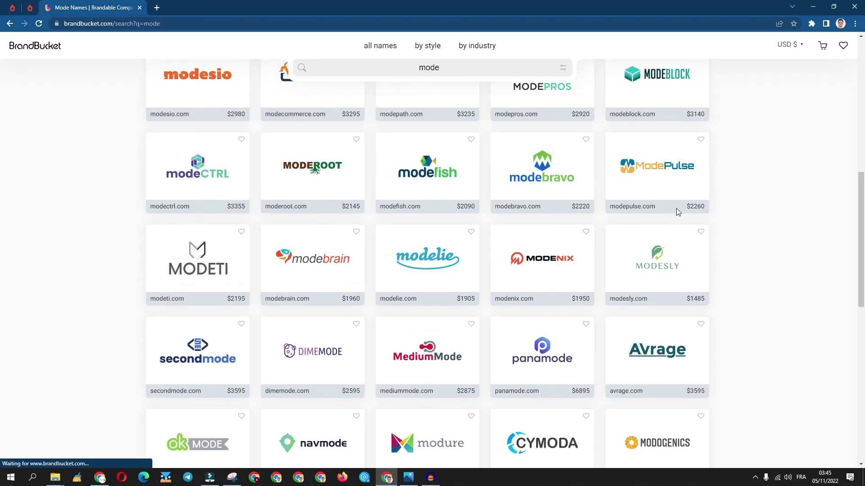
scroll(676, 214, "down", 3)
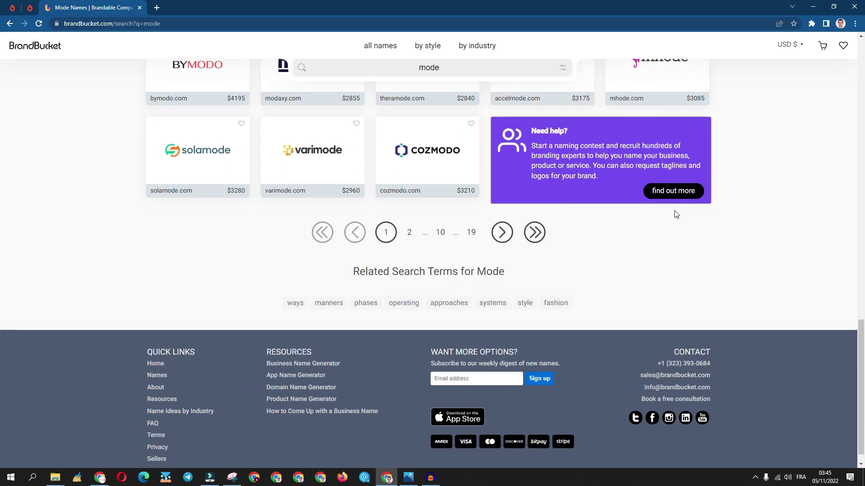
Return to the international names listing and reopen the "mode" results, narrowed to Arabic
key("alt+Left")
scroll(803, 202, "down", 13)
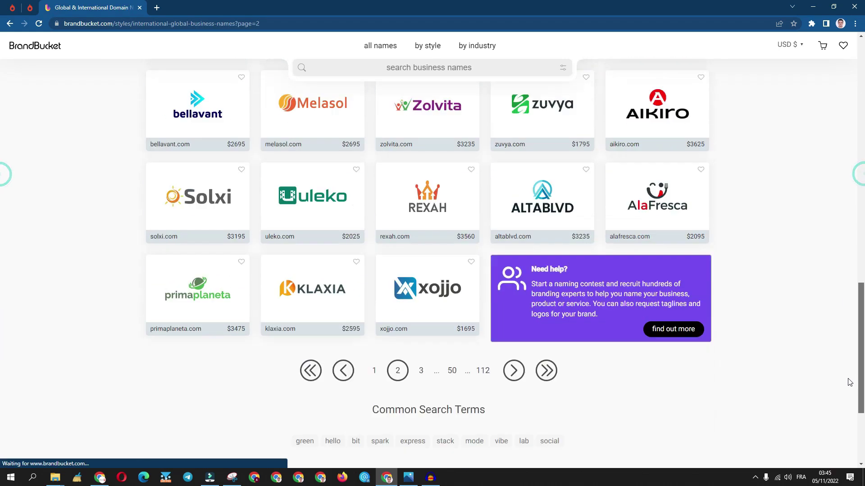
left_click(476, 286)
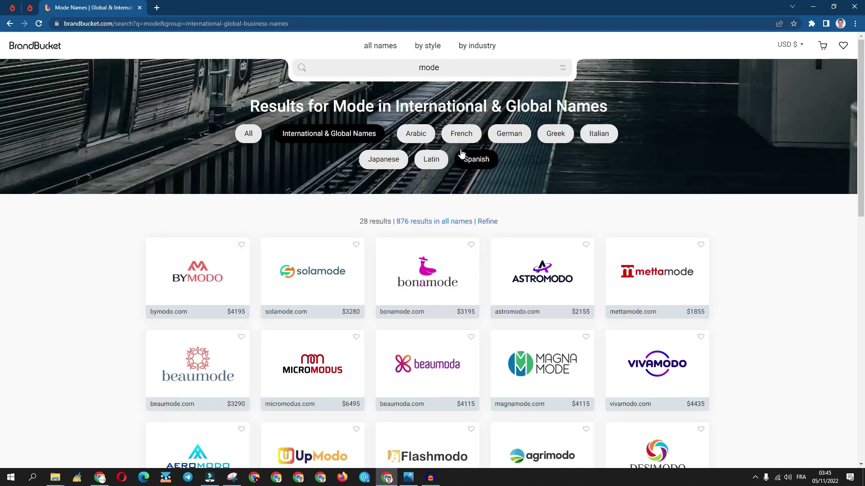
left_click(424, 140)
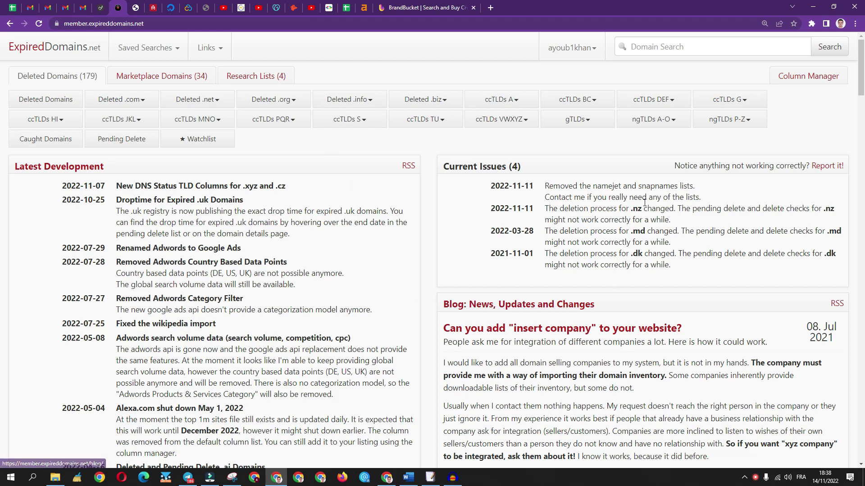
Switch to ExpiredDomains.net, list the deleted .com domains and filter for only characters and no adult names
left_click(153, 108)
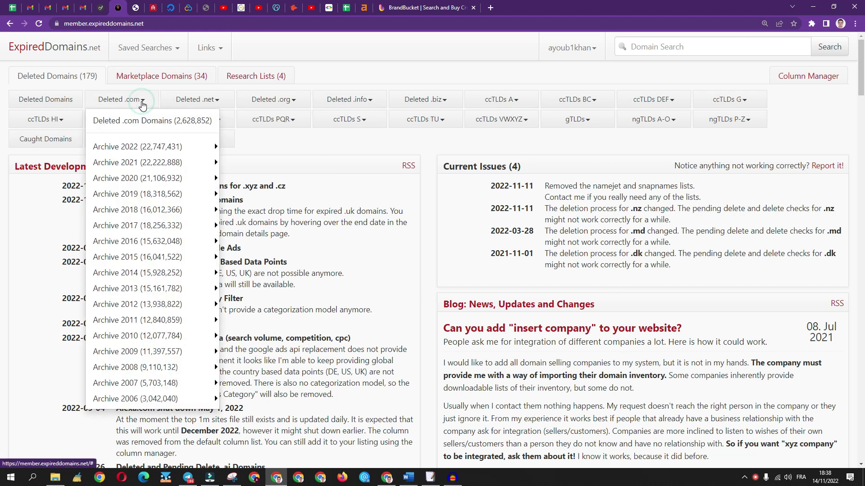
left_click(156, 126)
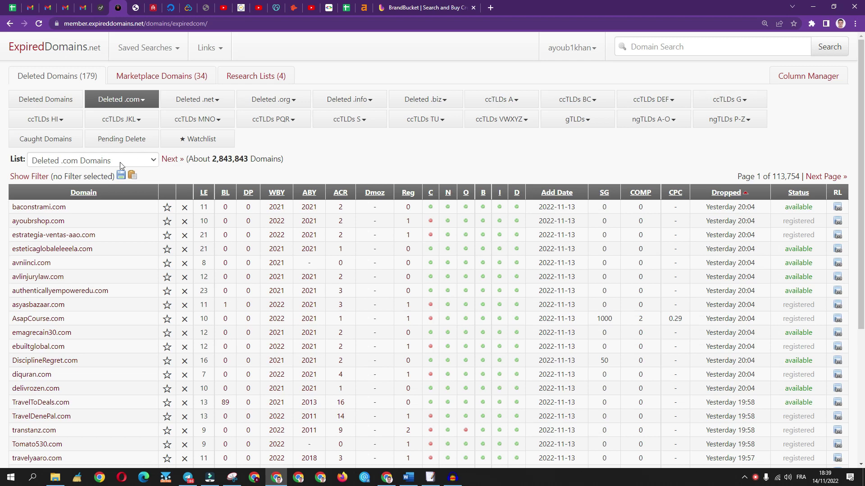
left_click(36, 176)
left_click(265, 282)
left_click(269, 266)
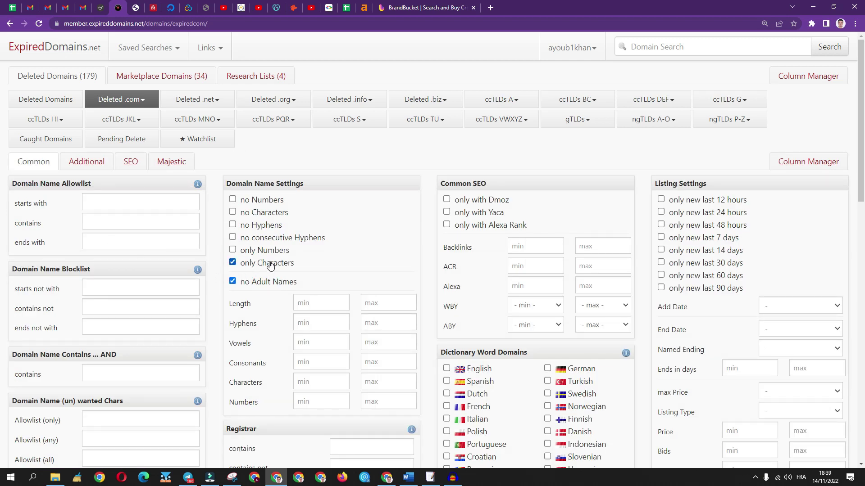
Restrict the listing to only available domains and set 200 domains per page
scroll(685, 297, "down", 5)
left_click(727, 298)
left_click(806, 322)
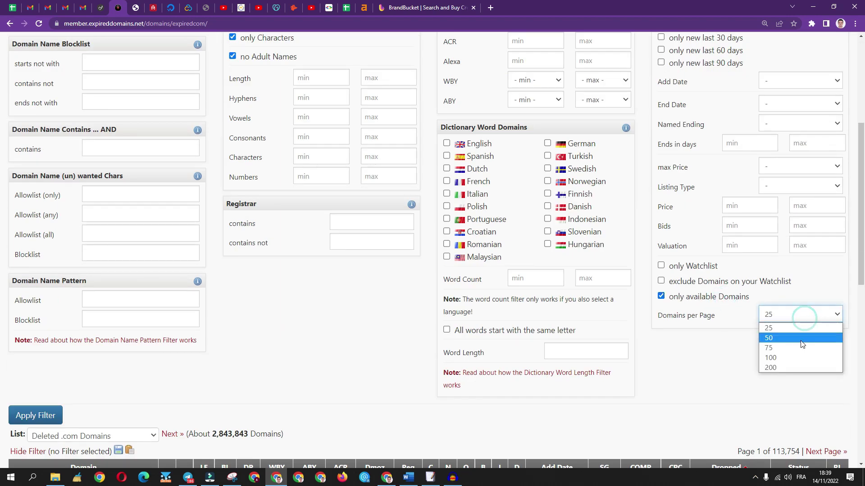
left_click(786, 365)
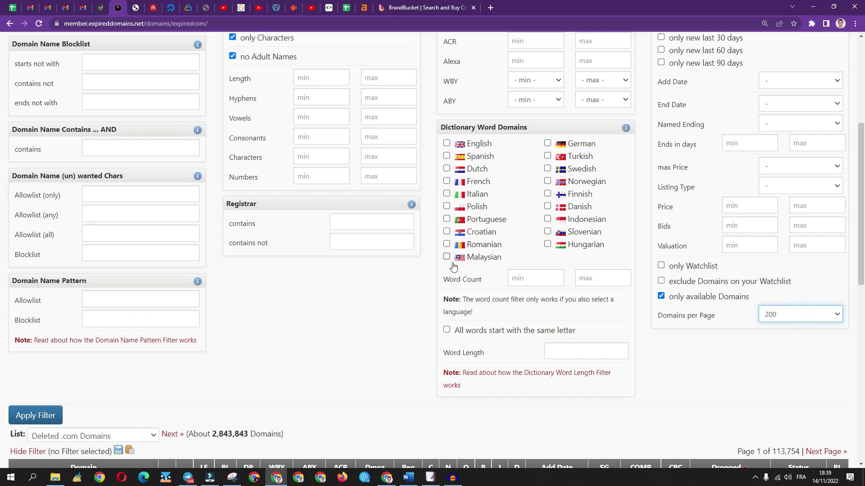
Check the ACR filter's meaning, then open the additional filters and the Geo Domains country choices
scroll(455, 270, "up", 5)
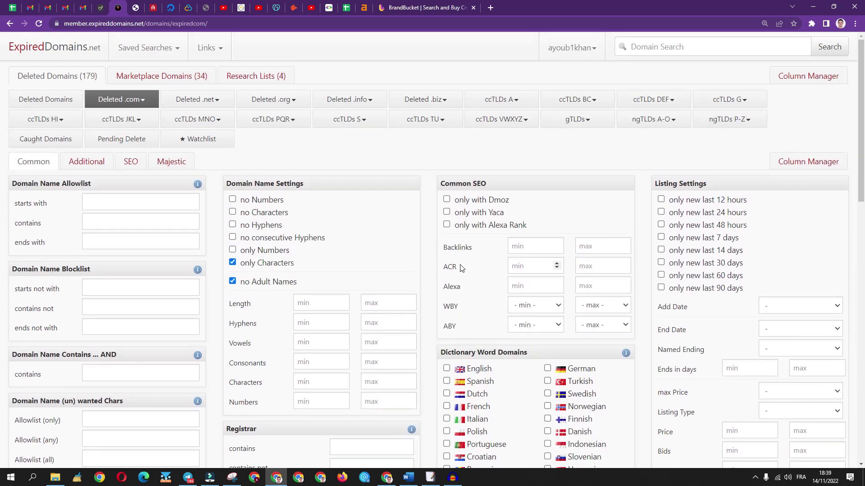
mouse_move(465, 264)
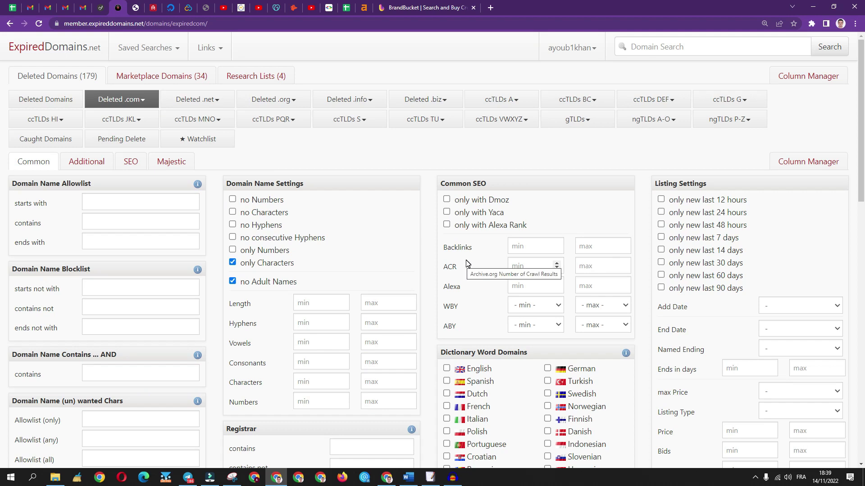
left_click(100, 163)
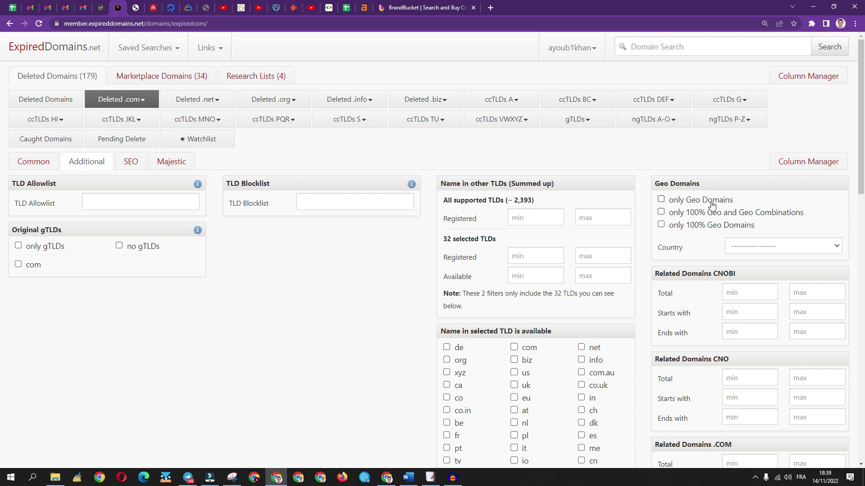
left_click_drag(679, 201, 729, 201)
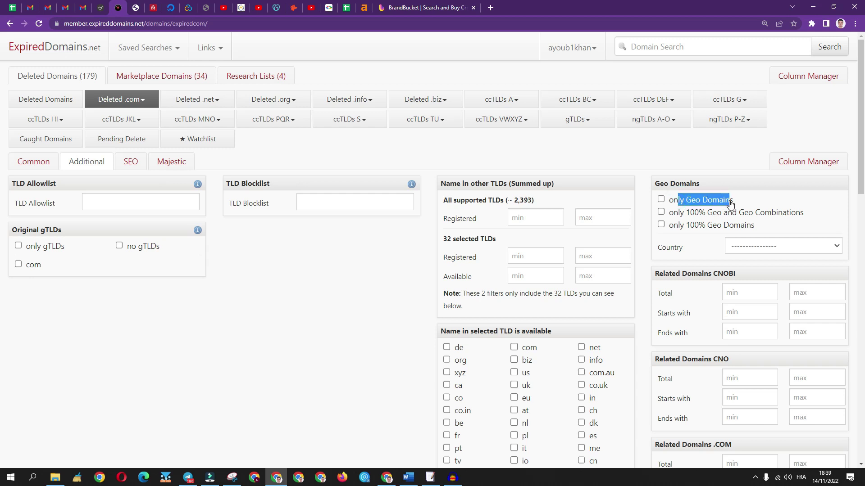
left_click(755, 251)
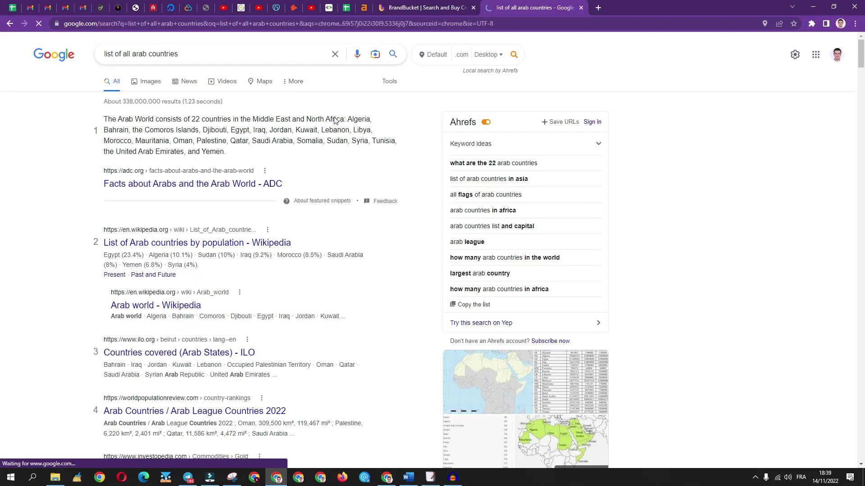
View Google image results for "list of all arab countries" and enlarge the Brilliant Maps map
left_click(153, 87)
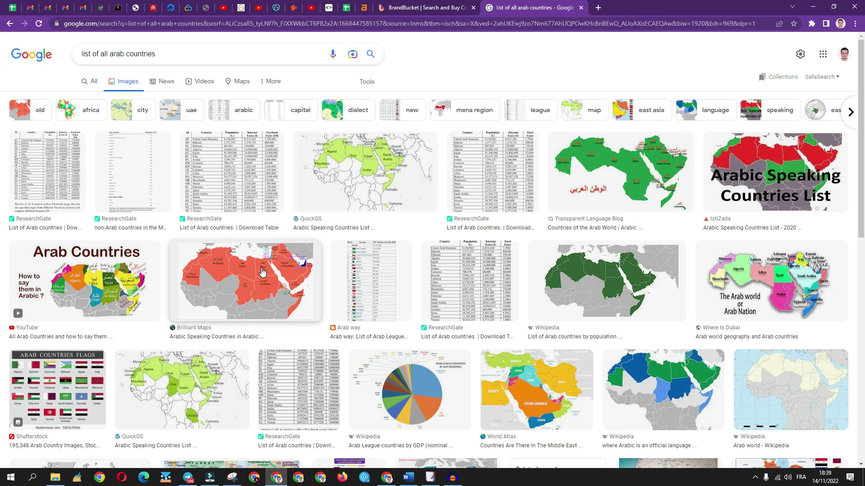
left_click(261, 267)
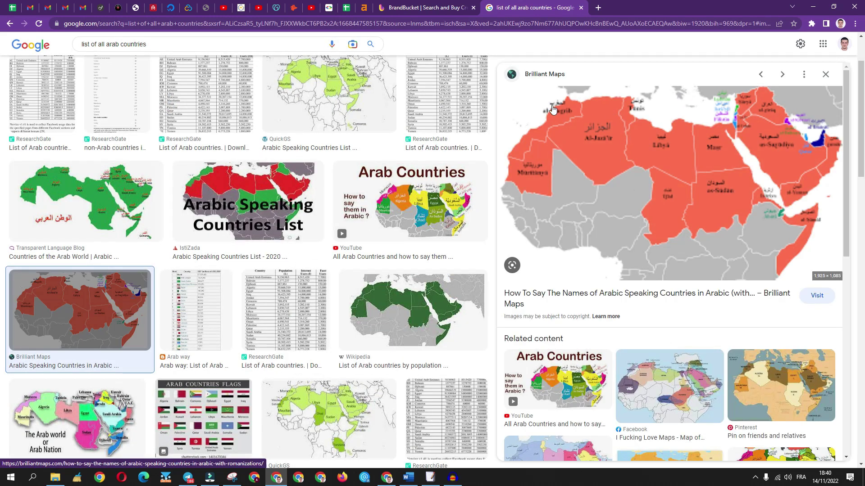
Back in ExpiredDomains.net, set the Geo Domains country to Morocco and apply the filter
left_click(118, 8)
left_click(785, 247)
key("m")
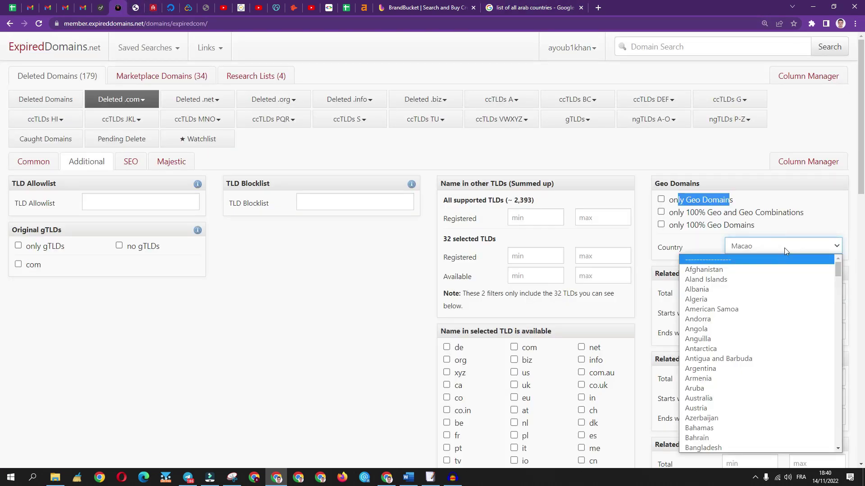
key("Down")
key("Down")
key("Down")
key("m")
key("o")
key("r")
key("Return")
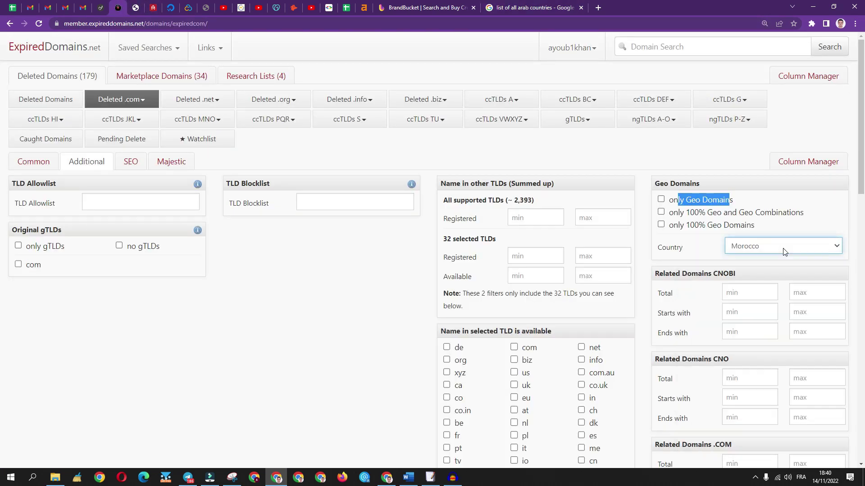
scroll(630, 327, "down", 5)
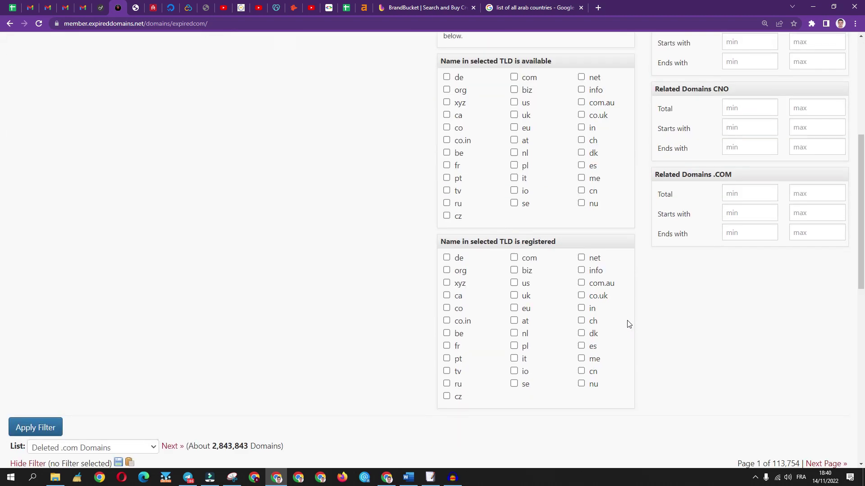
left_click(35, 428)
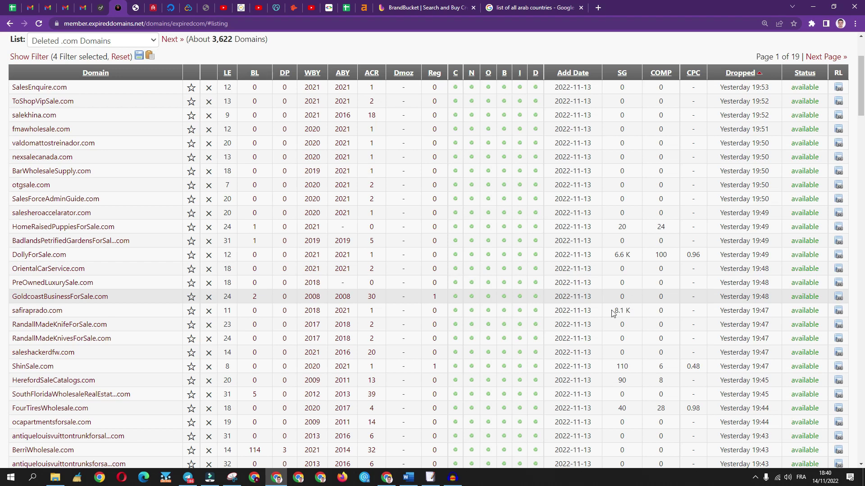
Check how many deleted .com domains match the applied filter
scroll(233, 136, "up", 3)
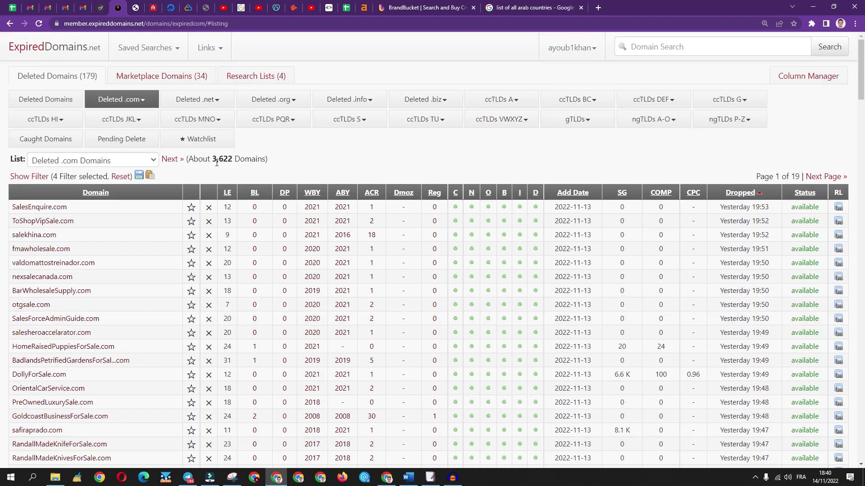
left_click_drag(213, 161, 232, 161)
left_click(234, 161)
Set the maximum domain name length to 12 and reapply the filter
left_click(43, 179)
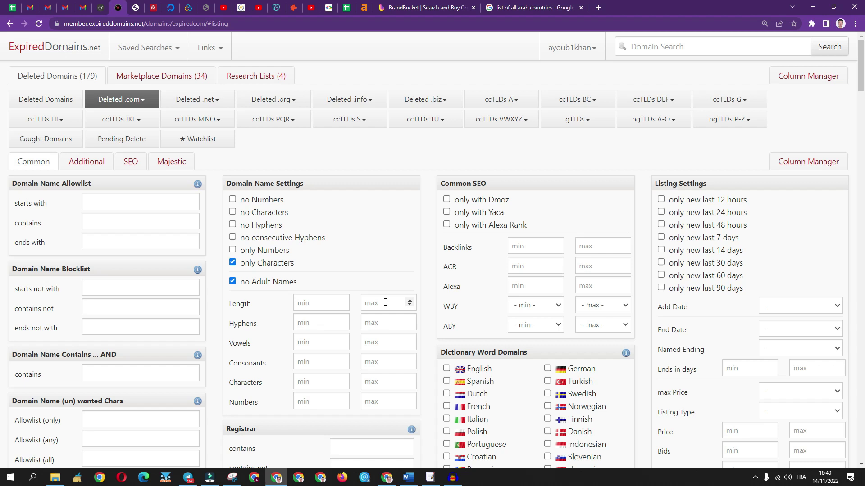
left_click(385, 302)
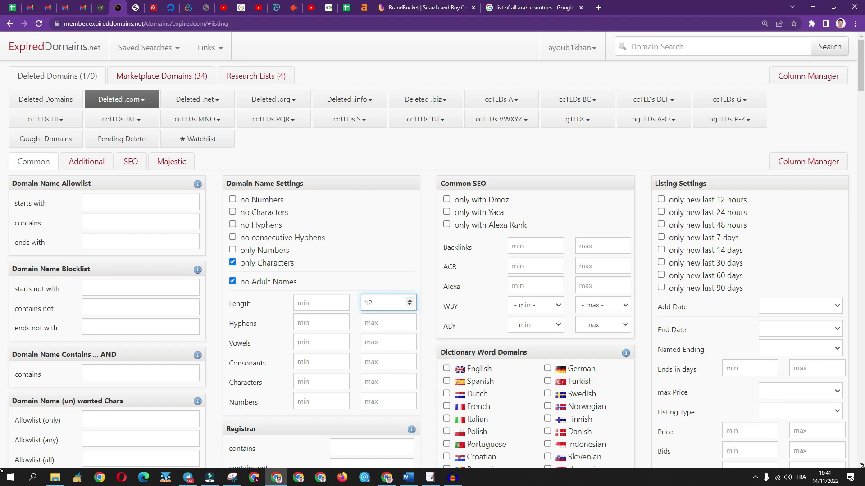
scroll(406, 364, "down", 7)
left_click(33, 327)
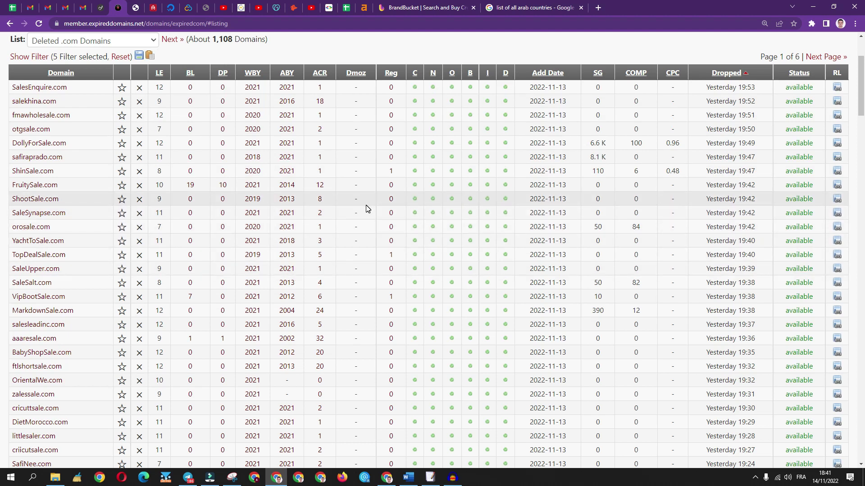
Sort the filtered domains by length, shortest first, and look through the available names
left_click(160, 78)
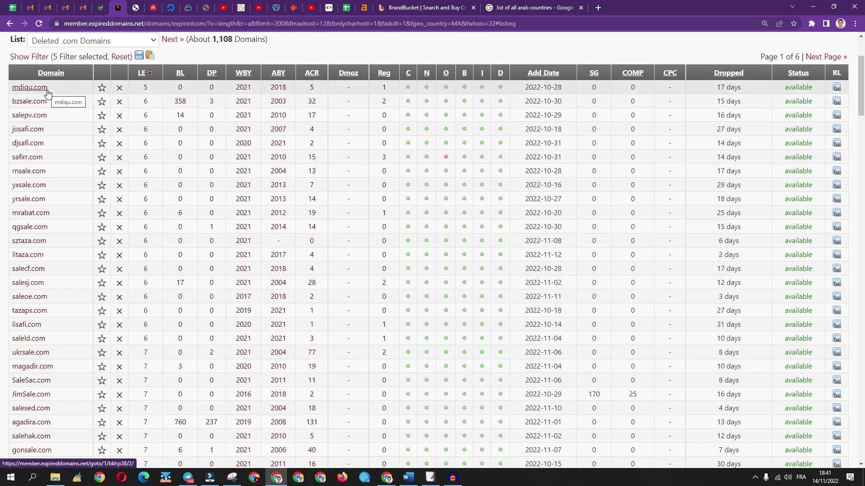
scroll(61, 203, "down", 1)
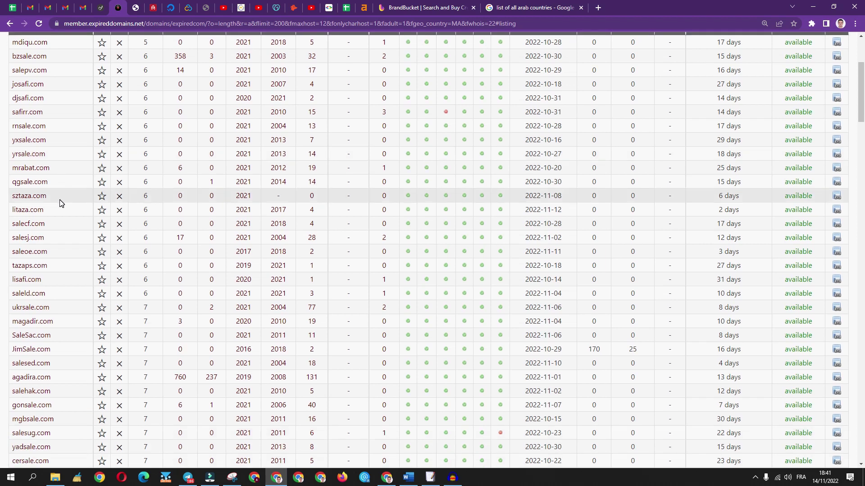
scroll(61, 203, "down", 2)
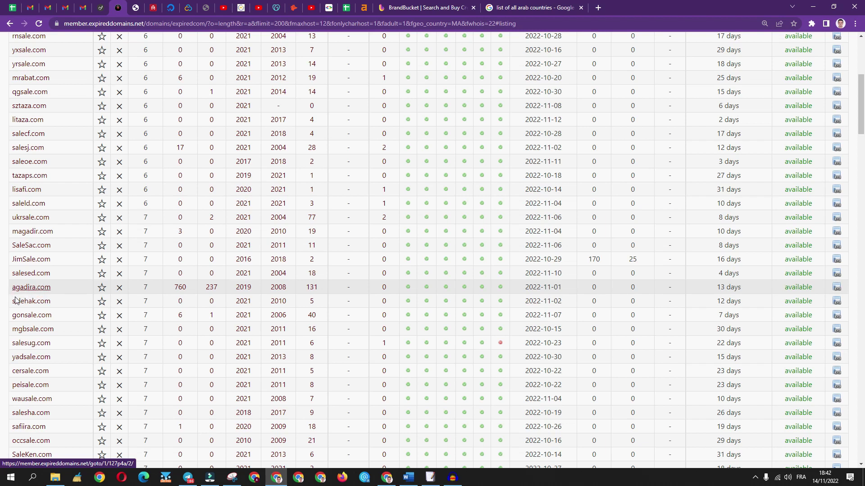
scroll(66, 338, "down", 8)
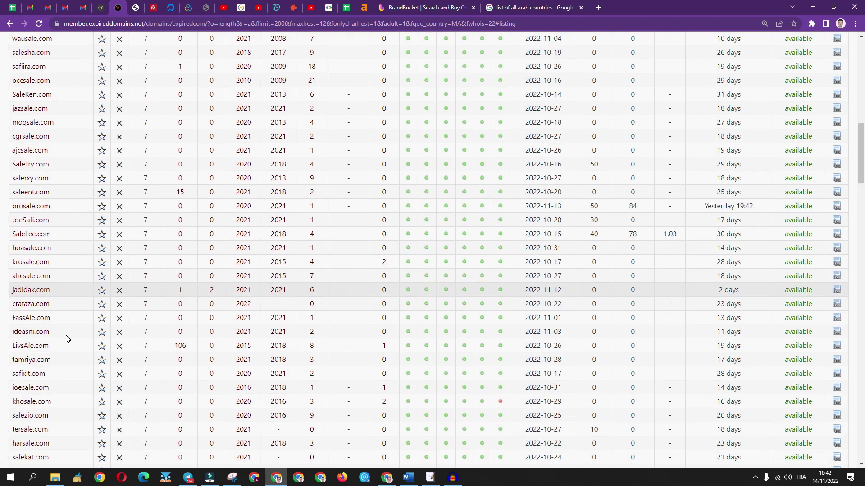
scroll(66, 339, "down", 1)
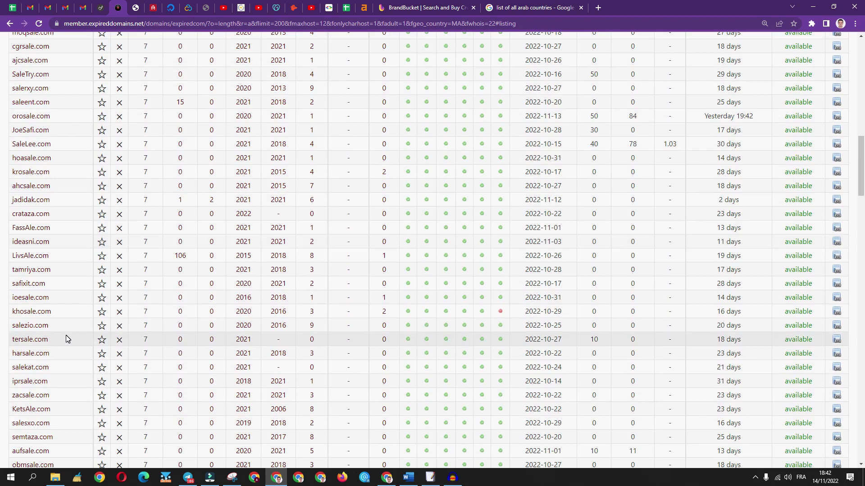
scroll(66, 339, "down", 3)
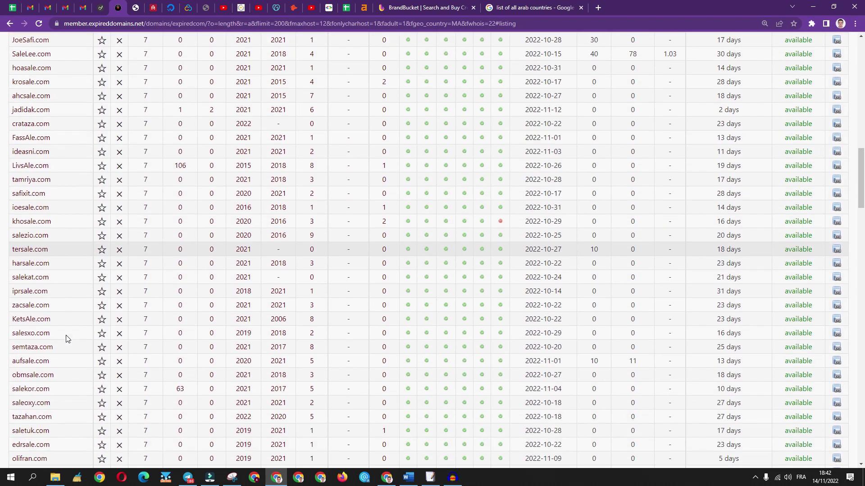
Look through the seven-letter Moroccan geo domains and check how recently otgsale.com was dropped
scroll(67, 334, "down", 3)
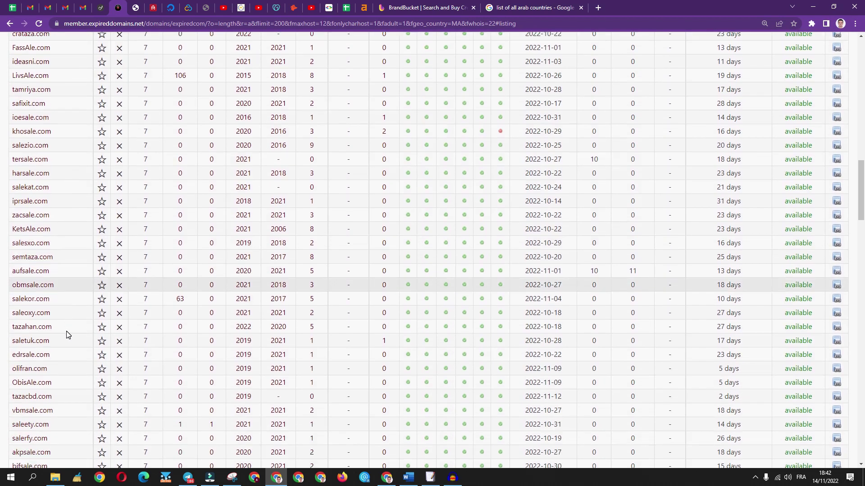
scroll(66, 334, "down", 2)
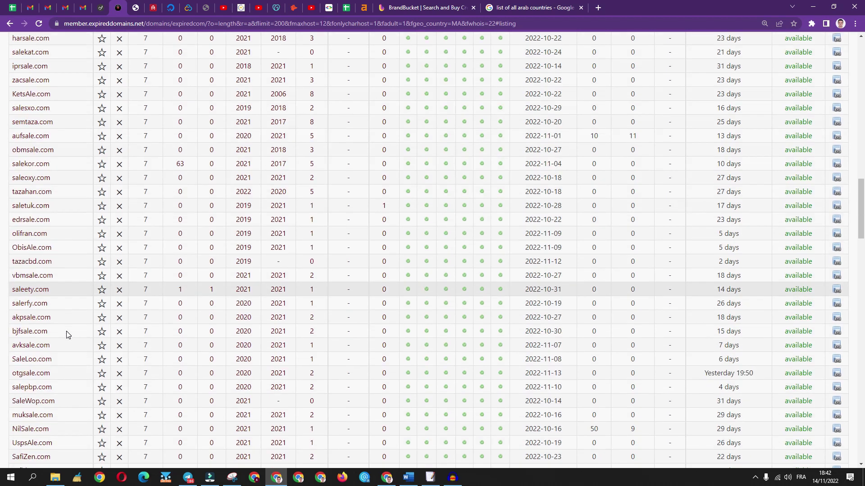
scroll(66, 334, "down", 1)
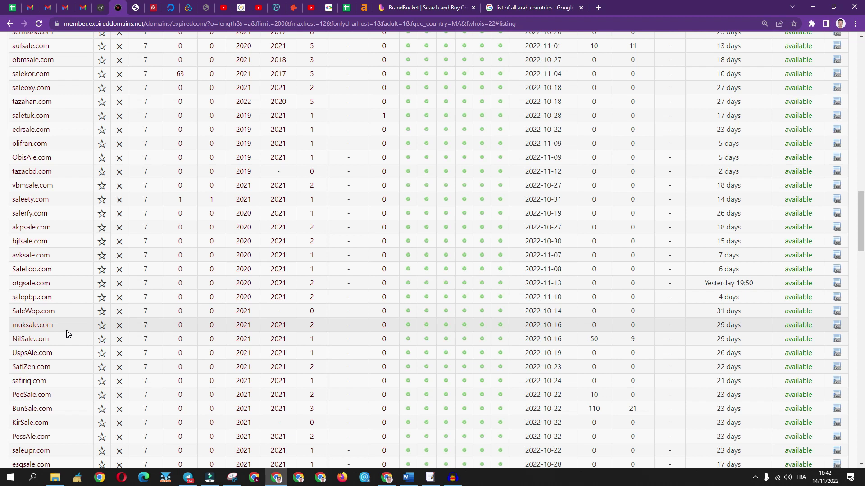
scroll(66, 334, "down", 1)
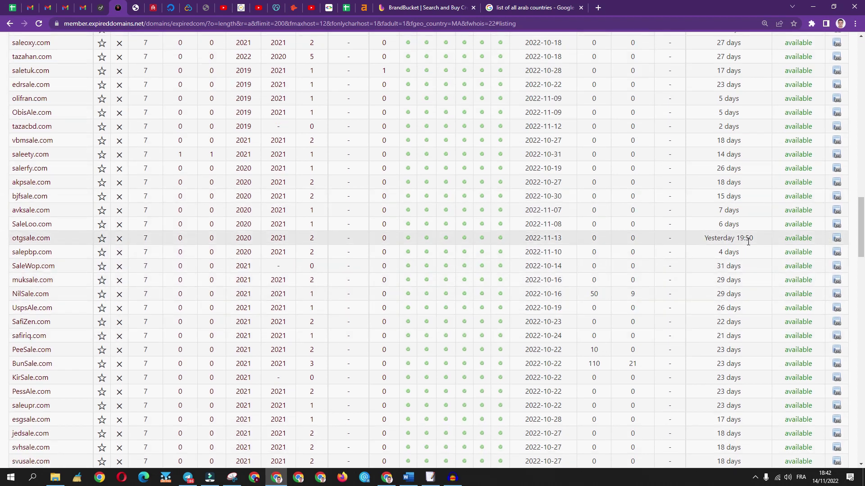
mouse_move(735, 240)
left_mouse_down()
mouse_move(692, 234)
mouse_move(746, 238)
left_mouse_up()
scroll(418, 269, "down", 2)
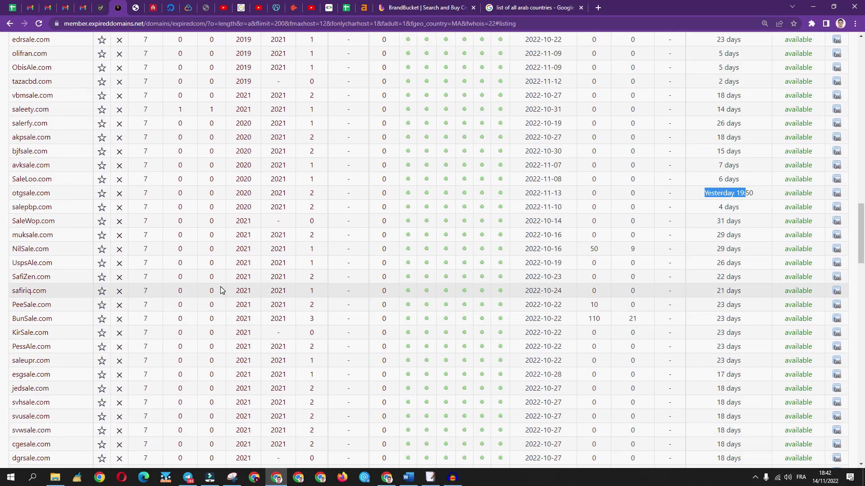
Reopen the filter settings and change the Geo Domains country to Saudi Arabia
scroll(220, 290, "up", 15)
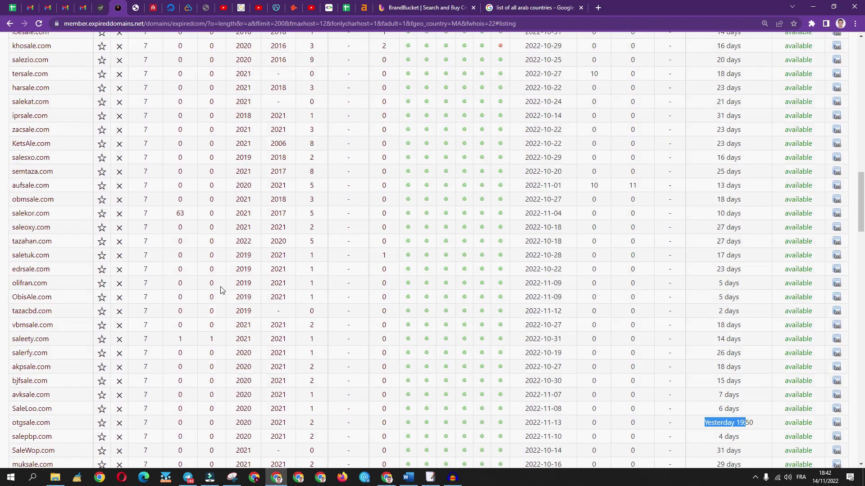
scroll(216, 291, "up", 5)
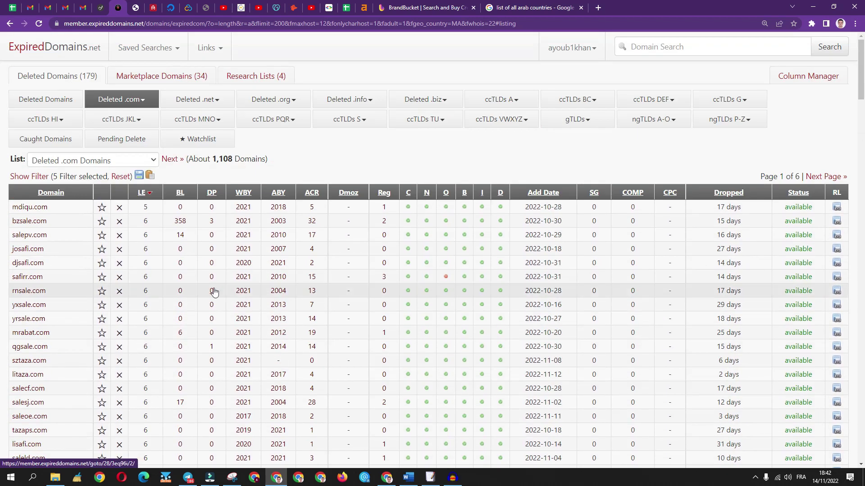
left_click(38, 177)
left_click(86, 162)
left_click(758, 248)
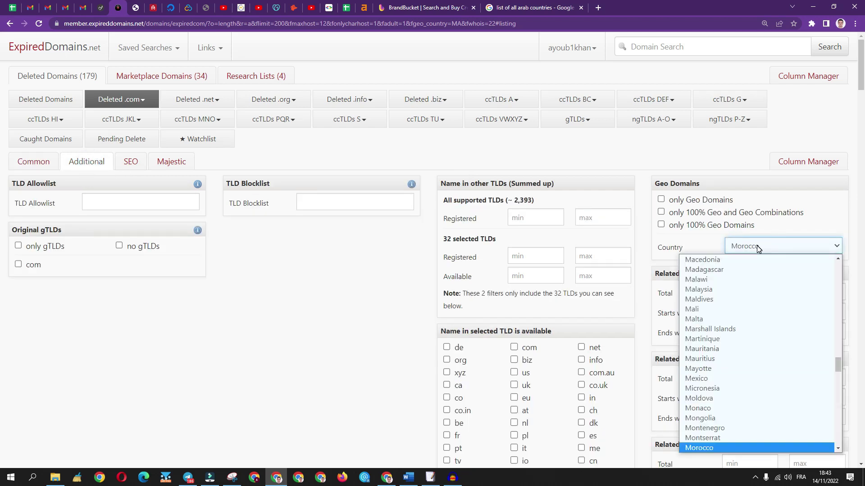
key("s")
key("Down")
key("Down")
key("Down")
key("Down")
key("Down")
key("Down")
left_click(722, 440)
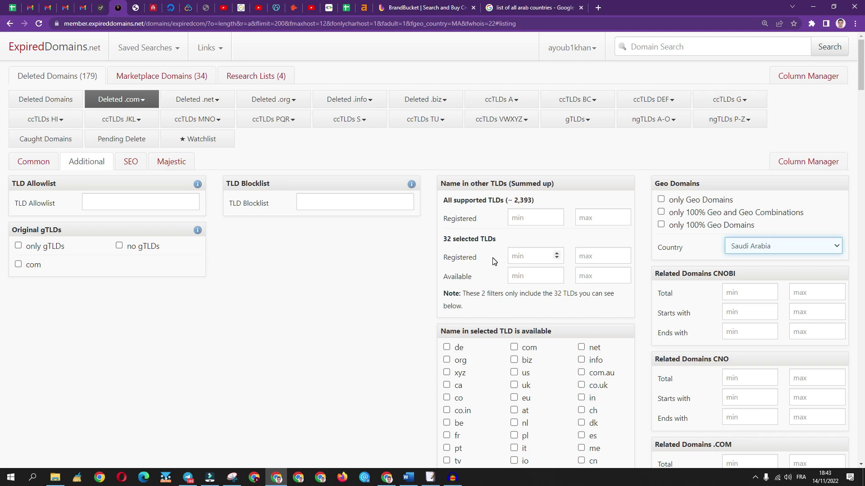
Apply the Saudi Arabia geo filter to the deleted .com domains list
scroll(399, 311, "down", 1)
scroll(392, 321, "up", 1)
scroll(372, 321, "down", 4)
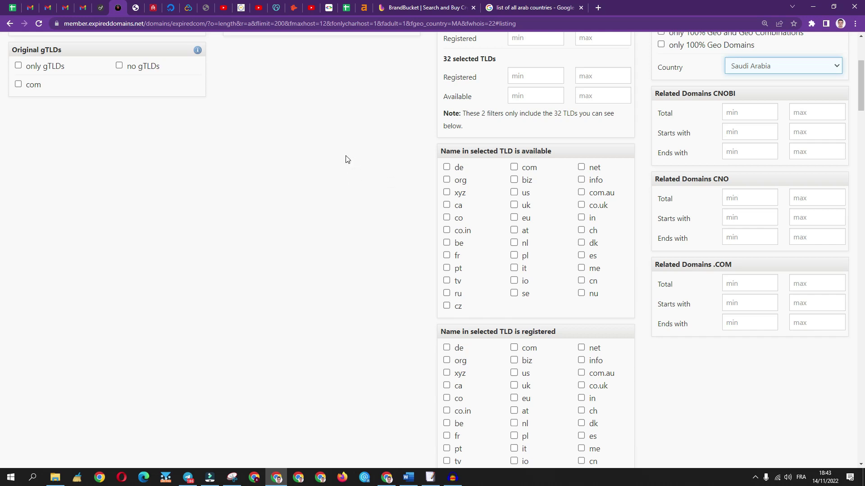
scroll(284, 218, "down", 7)
left_click(28, 204)
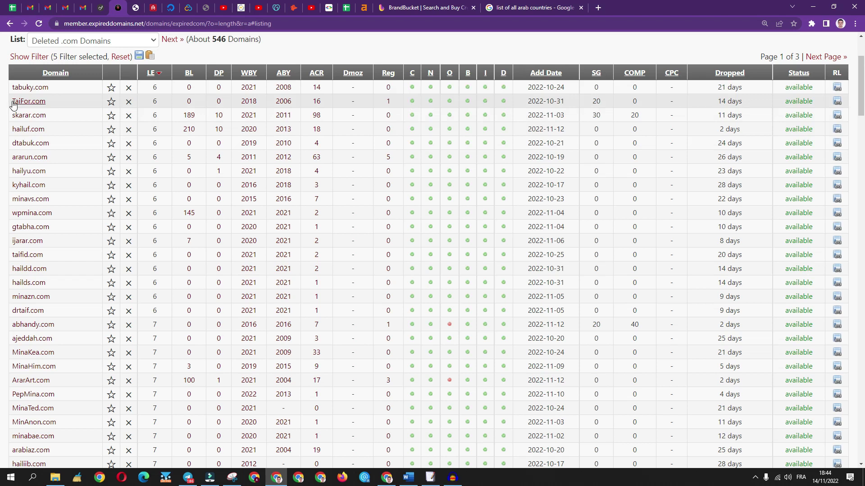
Search Google for the TaiFor name from the domain list and enlarge the Taif'Or jewellery logo among the image results
left_click_drag(12, 102, 83, 103)
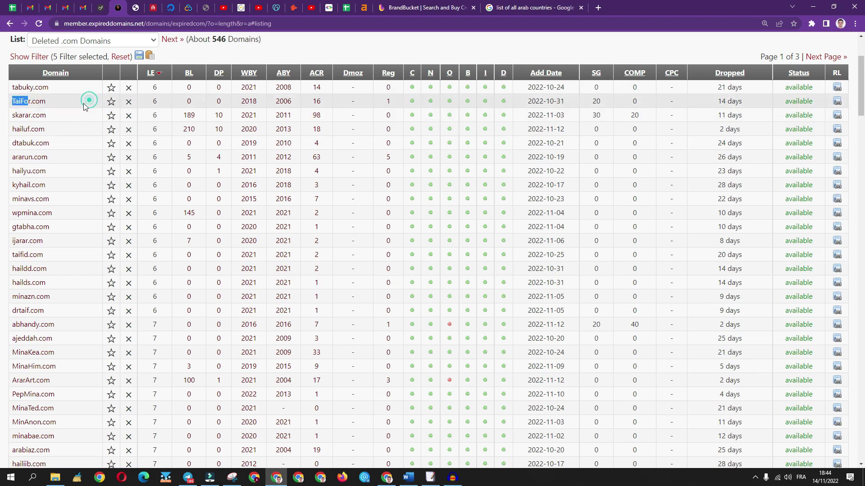
left_click_drag(13, 101, 87, 95)
right_click(20, 105)
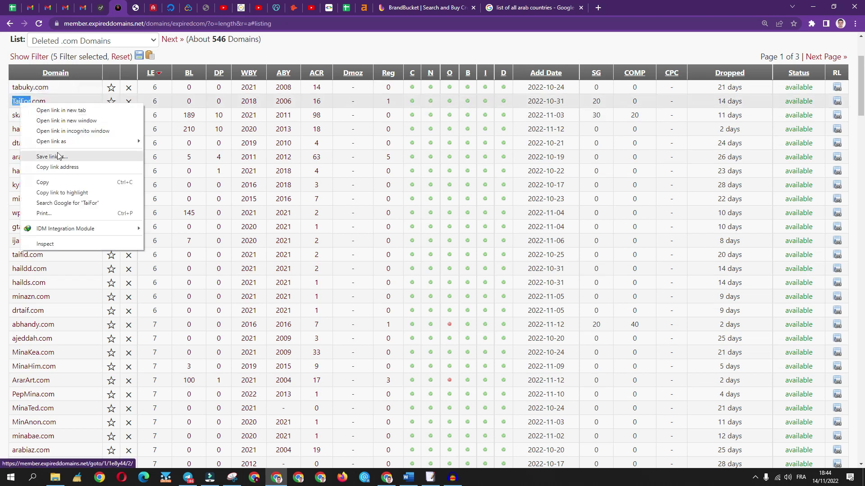
left_click(68, 195)
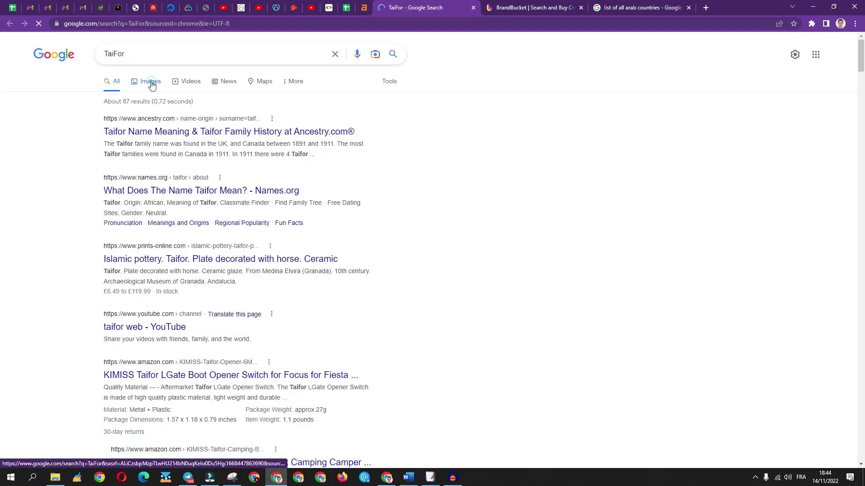
left_click(150, 84)
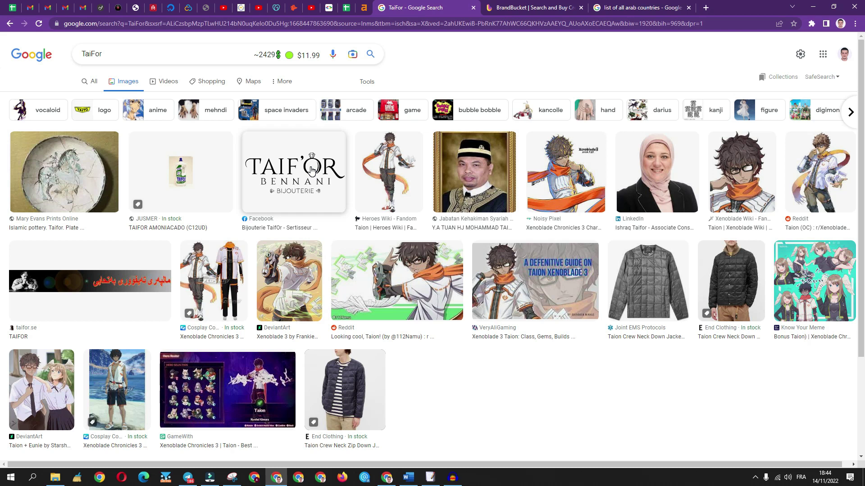
left_click(311, 170)
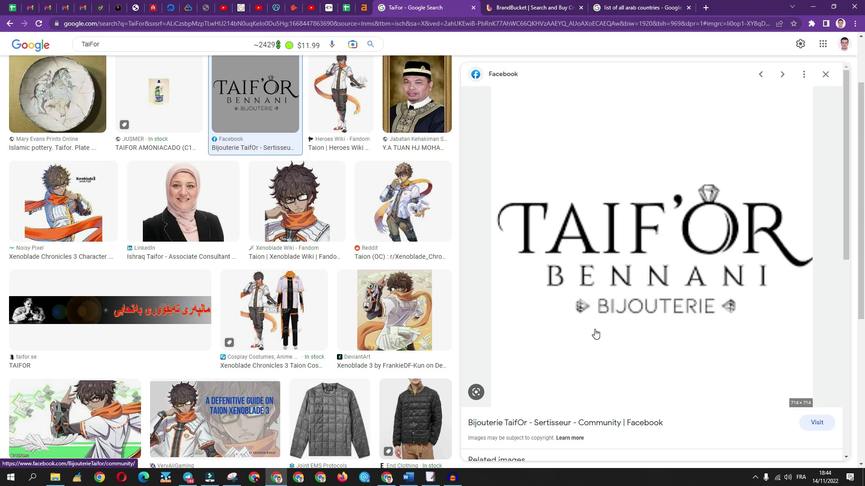
Back in ExpiredDomains.net, look through the Saudi Arabia domains on the first and second result pages
left_click(118, 7)
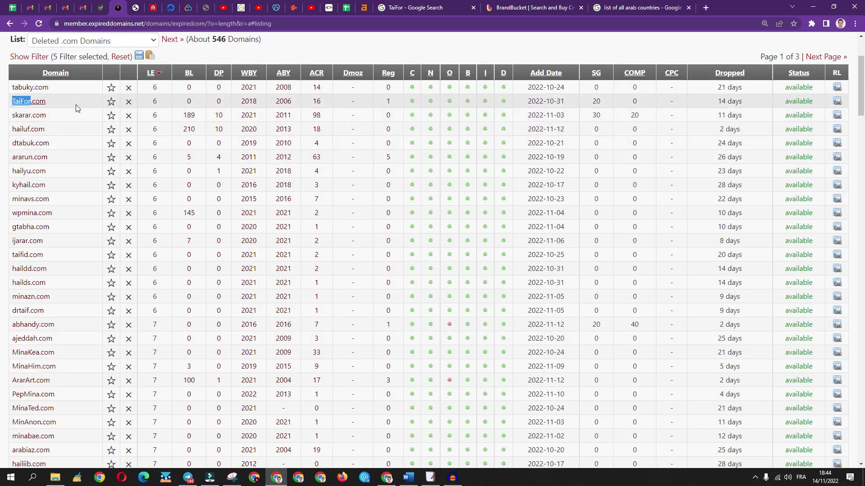
scroll(78, 156, "down", 3)
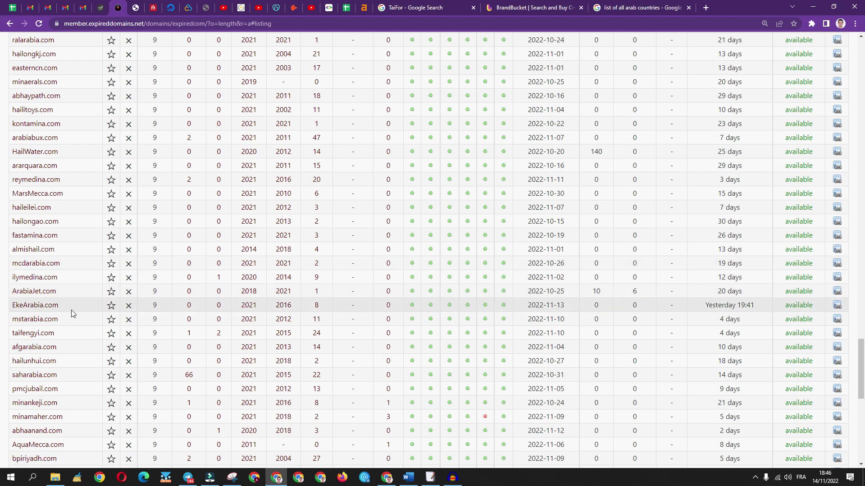
scroll(72, 286, "down", 1)
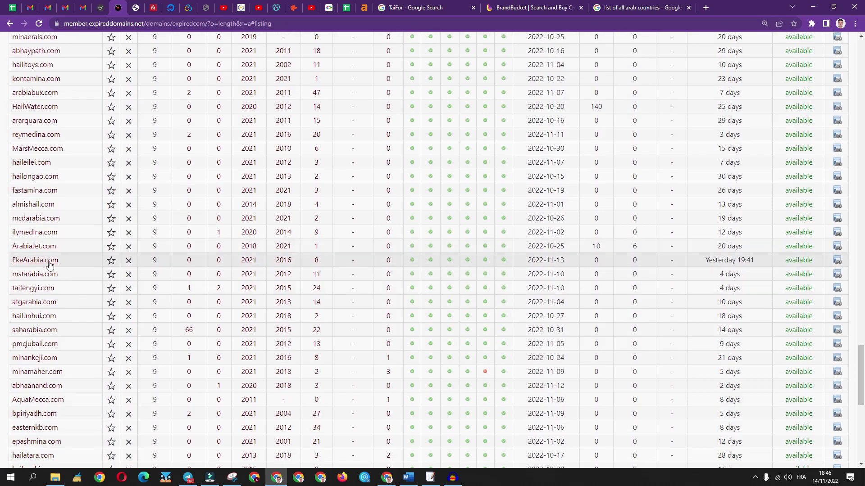
scroll(83, 251, "down", 2)
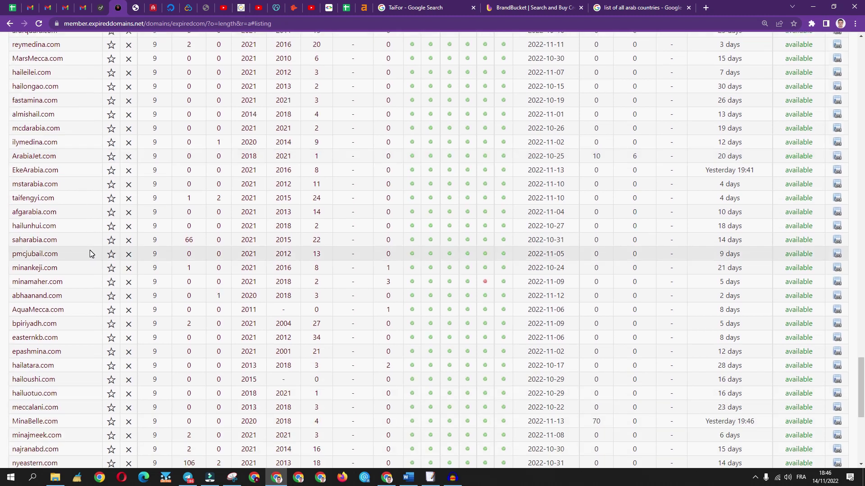
scroll(89, 254, "down", 1)
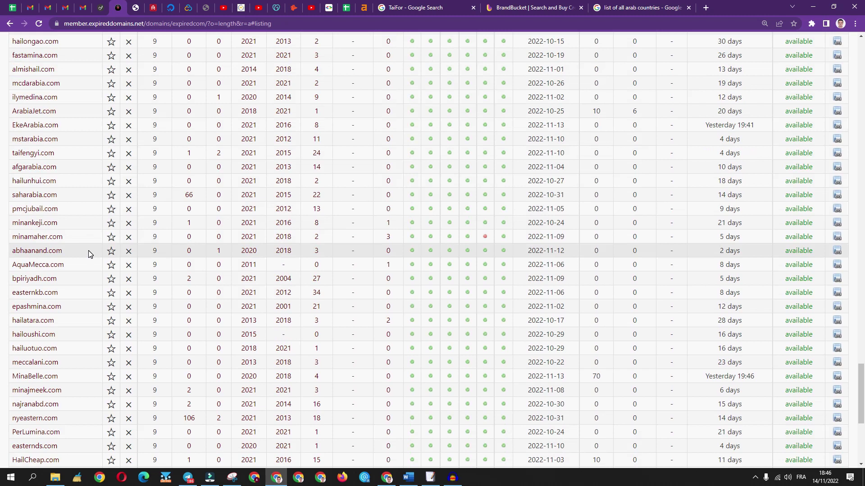
scroll(88, 255, "down", 3)
scroll(87, 256, "down", 2)
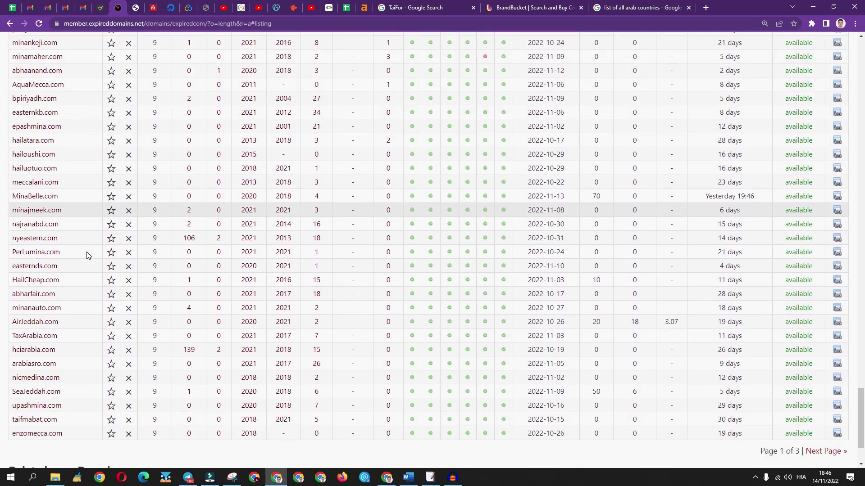
left_click(826, 407)
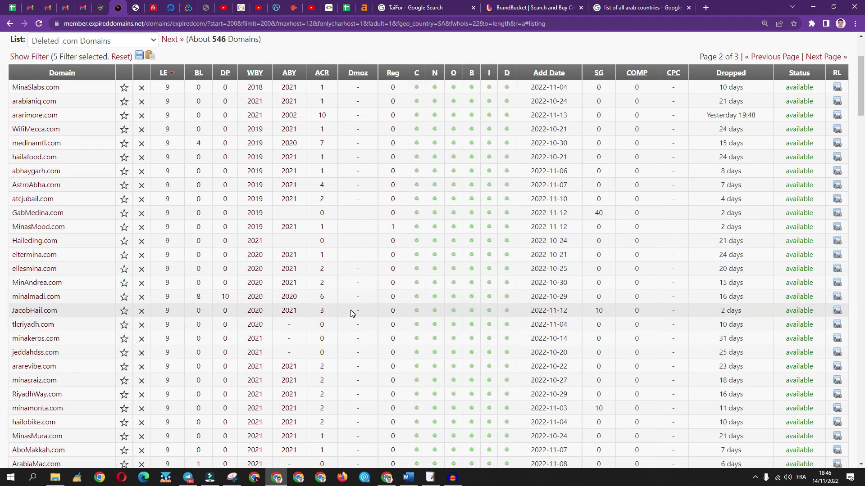
scroll(352, 313, "down", 2)
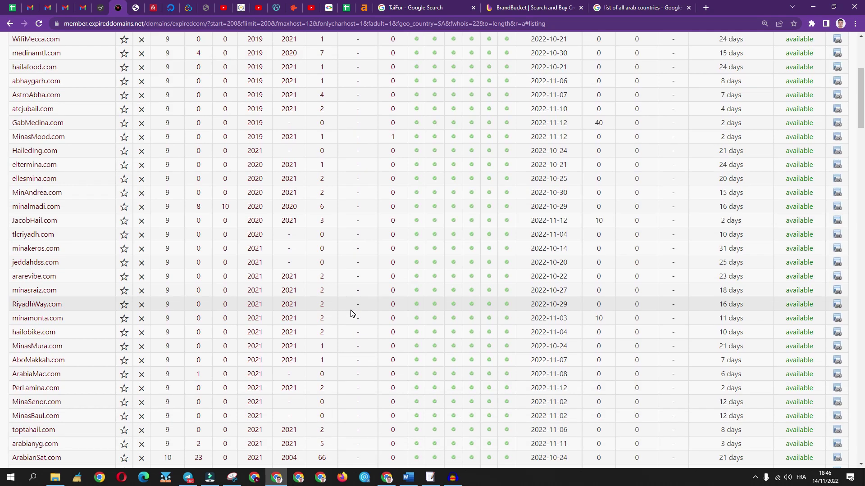
Reopen the filter settings and clear both the maximum domain name length and the Geo Domains country
scroll(574, 163, "up", 5)
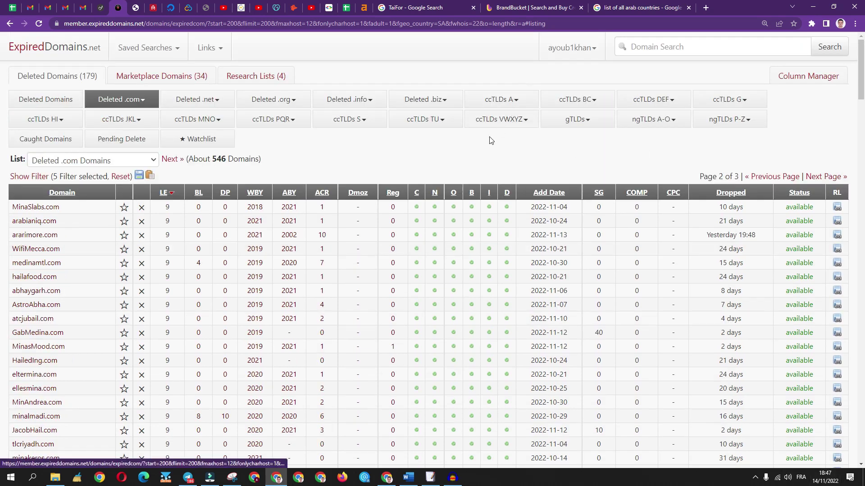
left_click(43, 176)
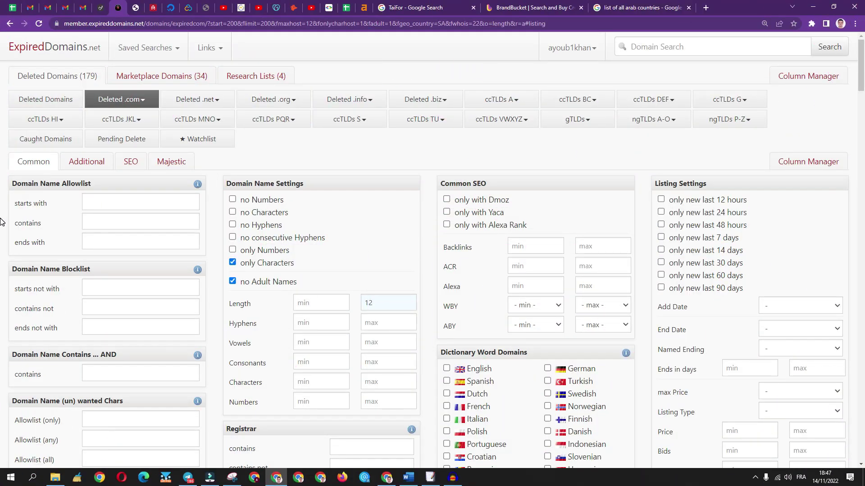
double_click(390, 300)
key("BackSpace")
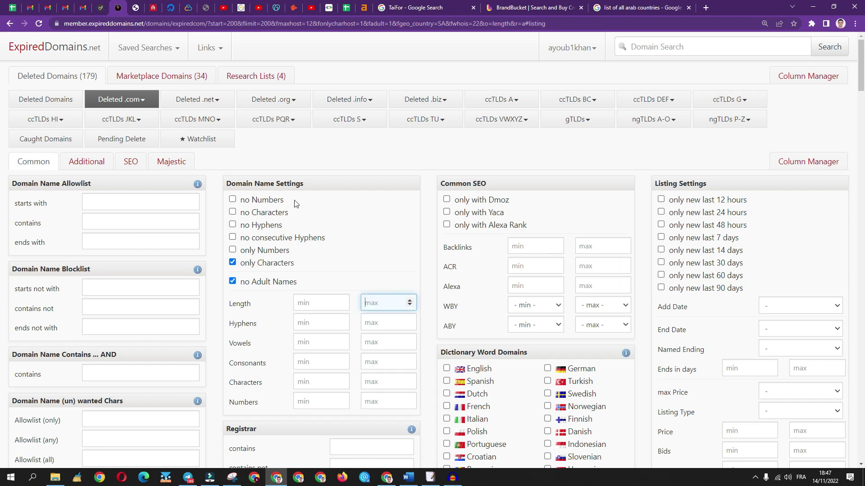
left_click(91, 166)
left_click(760, 249)
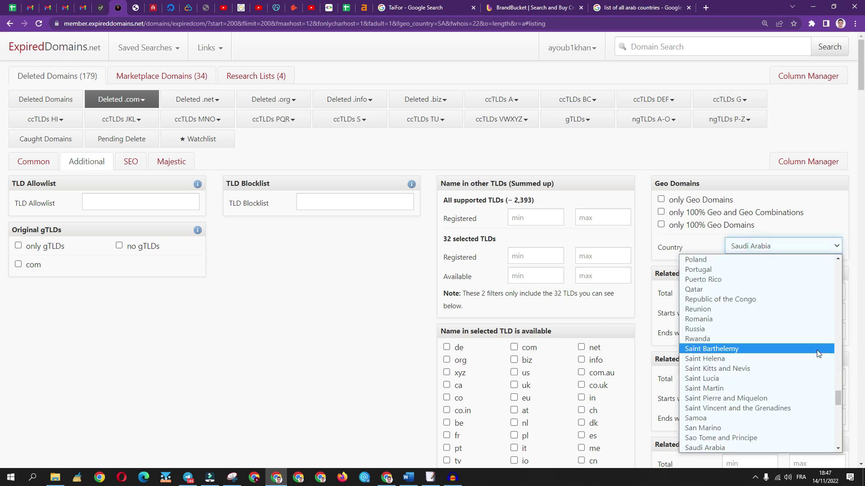
left_click_drag(840, 396, 838, 263)
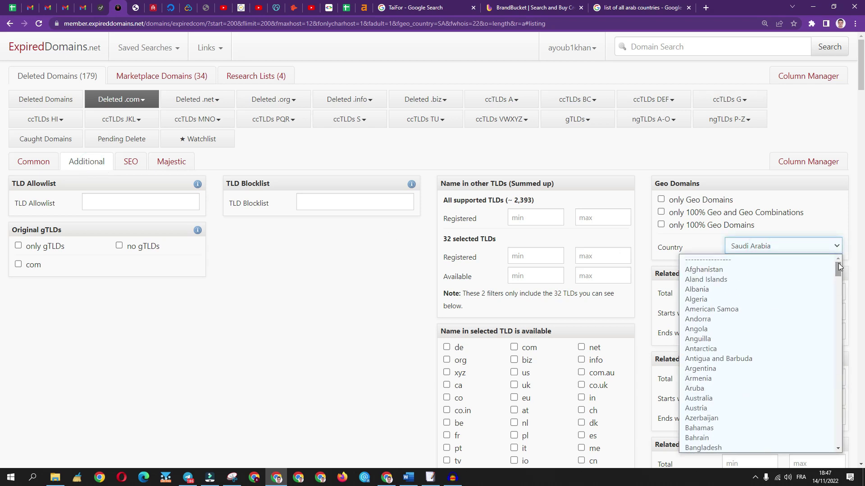
left_click(712, 260)
Set the Majestic Page Language filter to Arabic, apply it, and check the drop date of ektteb.com
left_click(170, 168)
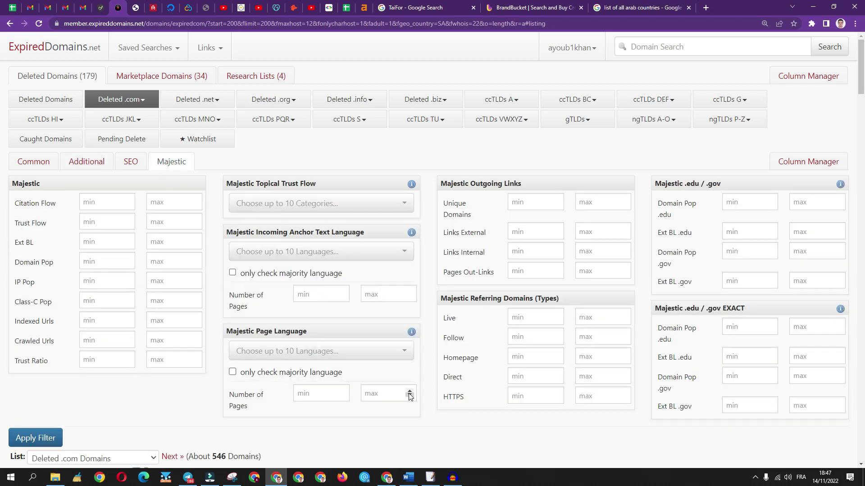
left_click_drag(227, 332, 302, 331)
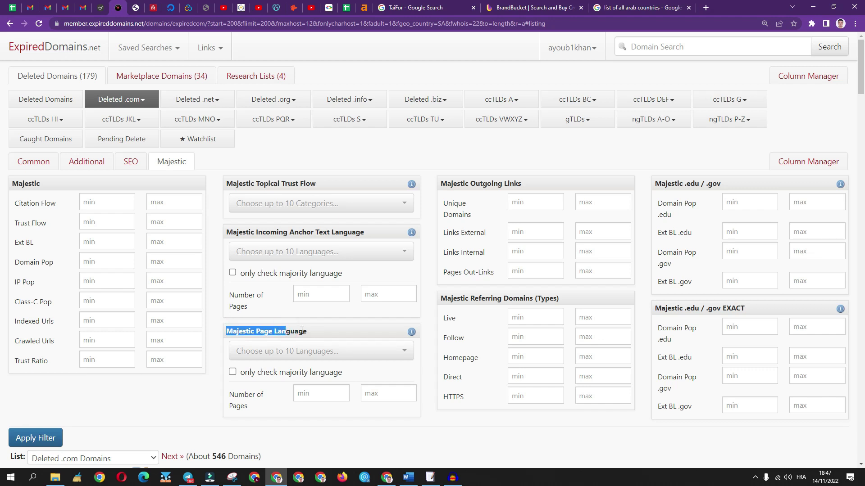
left_click(317, 358)
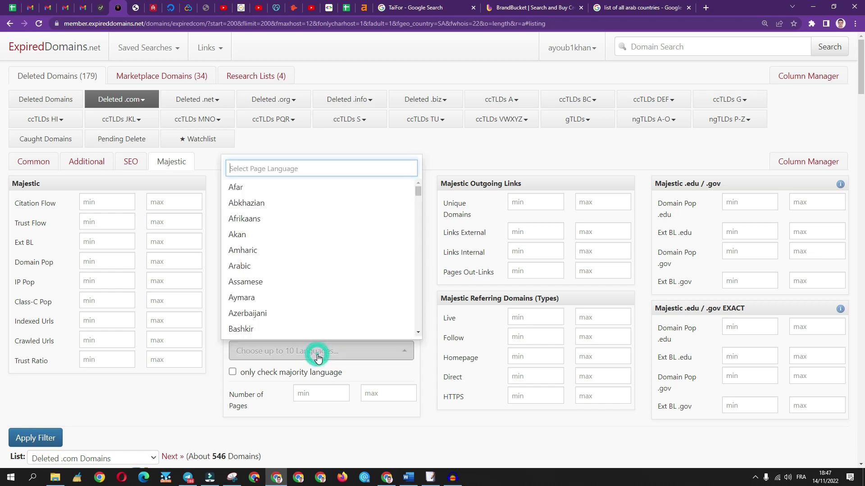
left_click(266, 266)
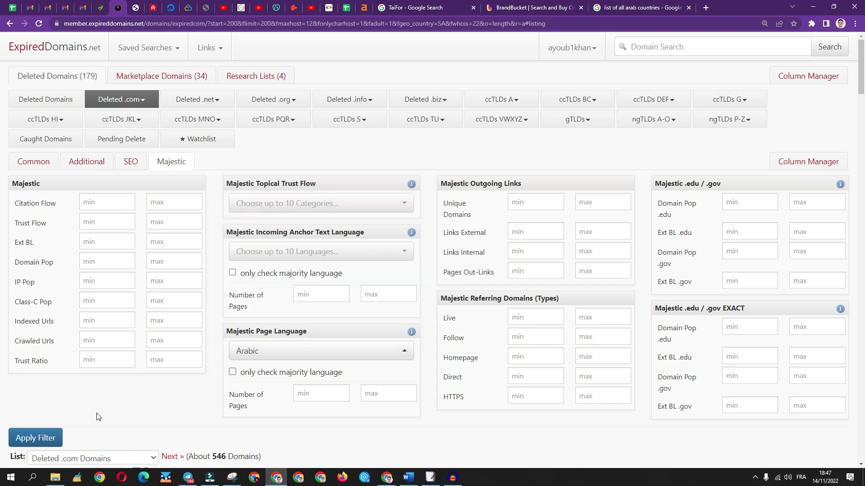
left_click(35, 438)
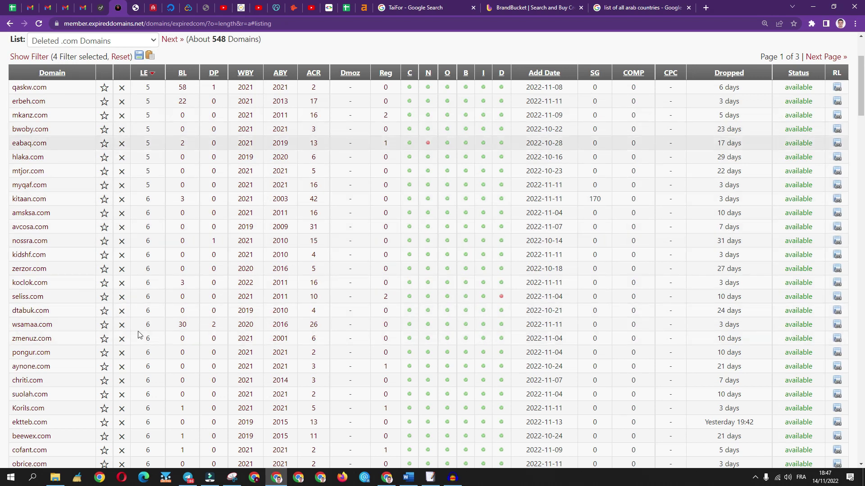
left_click_drag(702, 422, 753, 421)
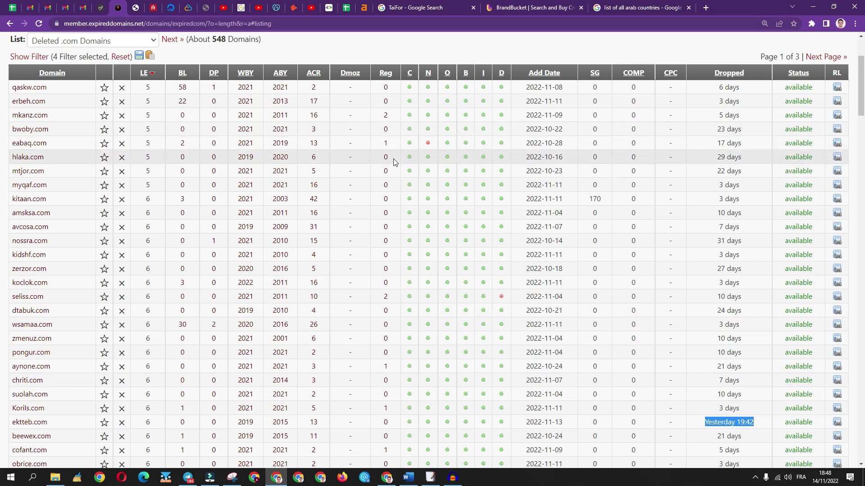
Sort the deleted .com domains by drop date, check the most recently dropped ones, and restore the sorting by shortest length
left_click(734, 75)
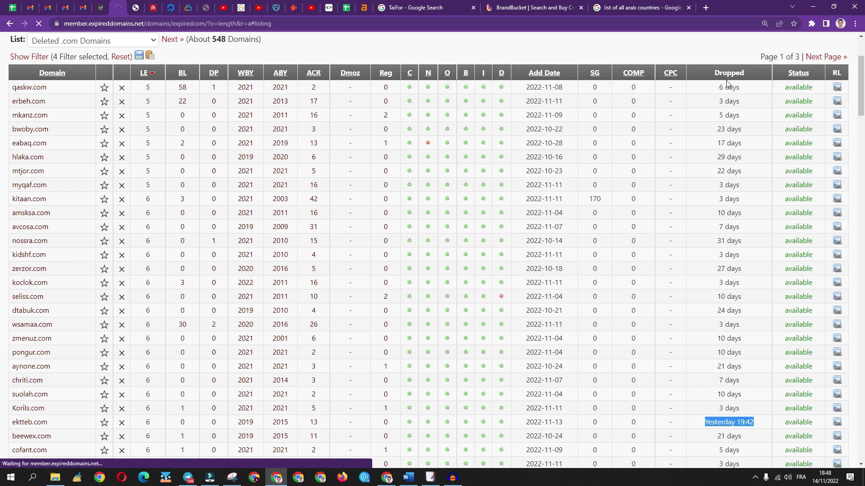
left_click_drag(766, 102, 753, 143)
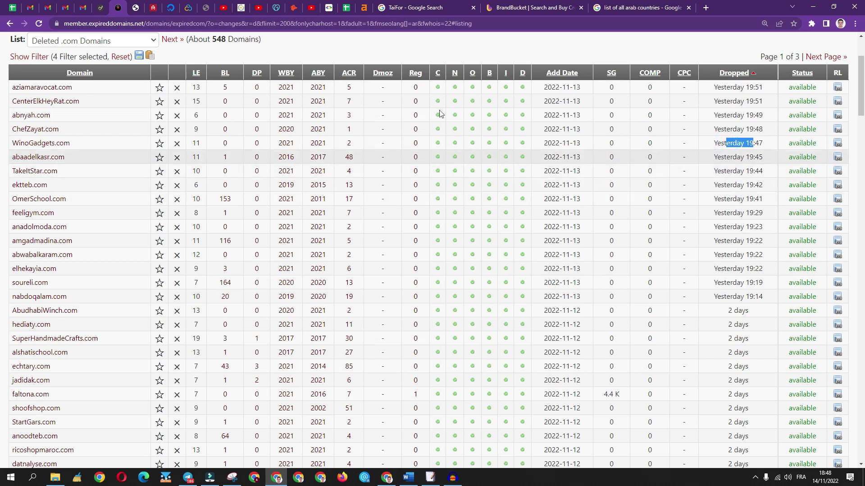
left_click(197, 77)
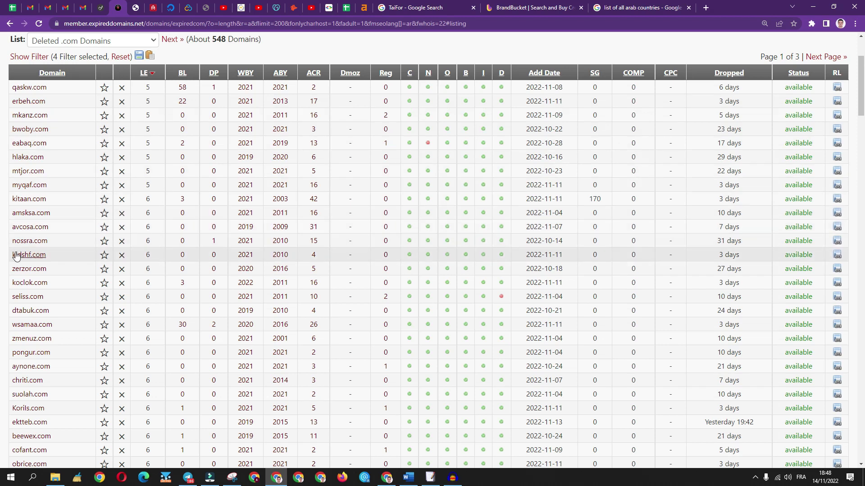
Look through the five- to seven-letter Arabic-language domains, including nossra.com and twazif.com, for usable names
left_click_drag(14, 244, 50, 243)
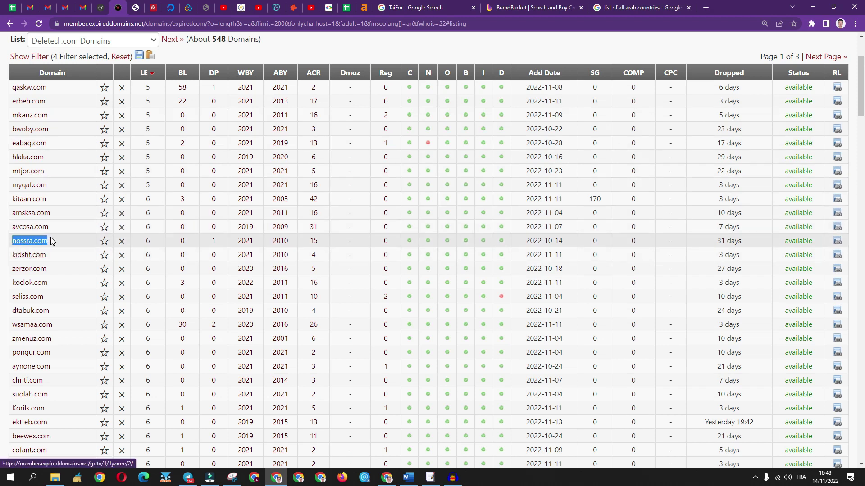
left_click(89, 237)
left_click(68, 240)
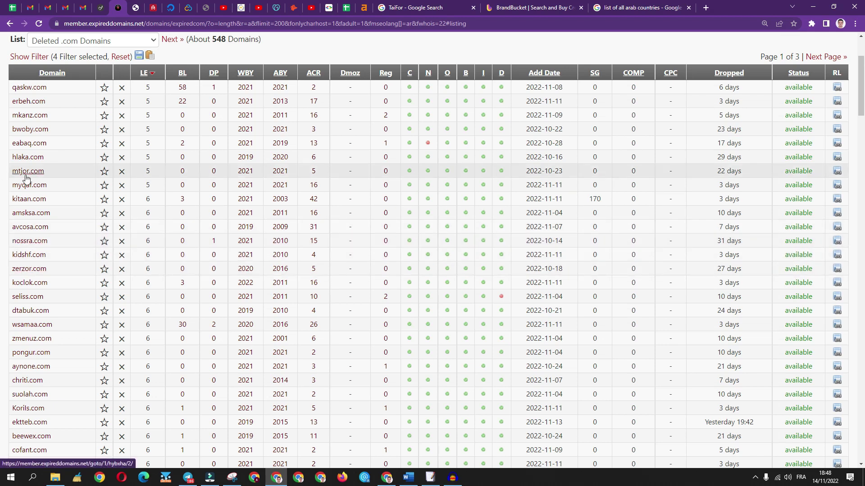
scroll(67, 167, "down", 4)
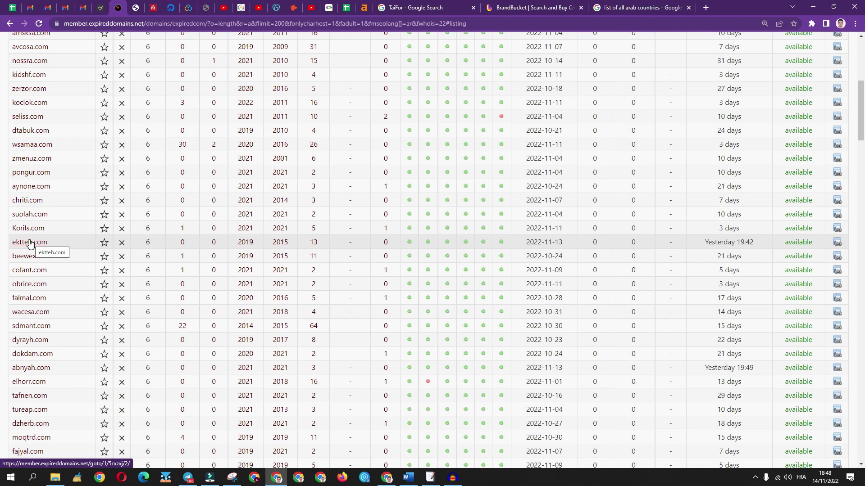
scroll(29, 243, "down", 6)
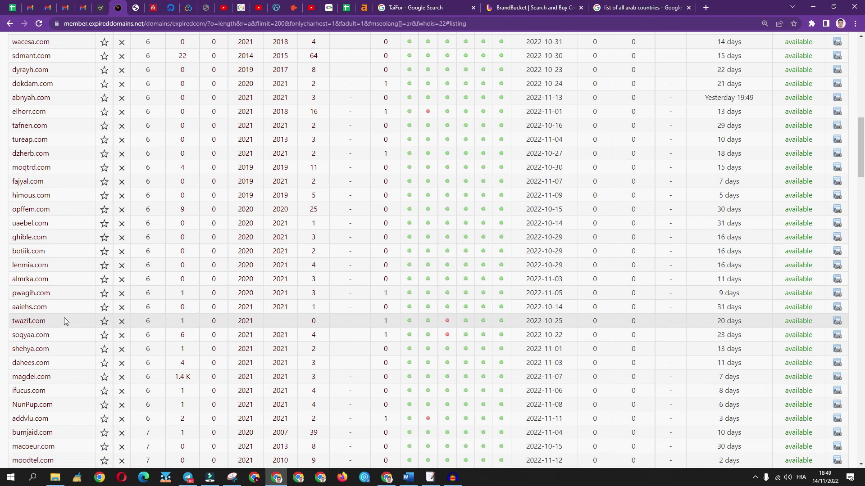
left_click_drag(52, 323, 25, 322)
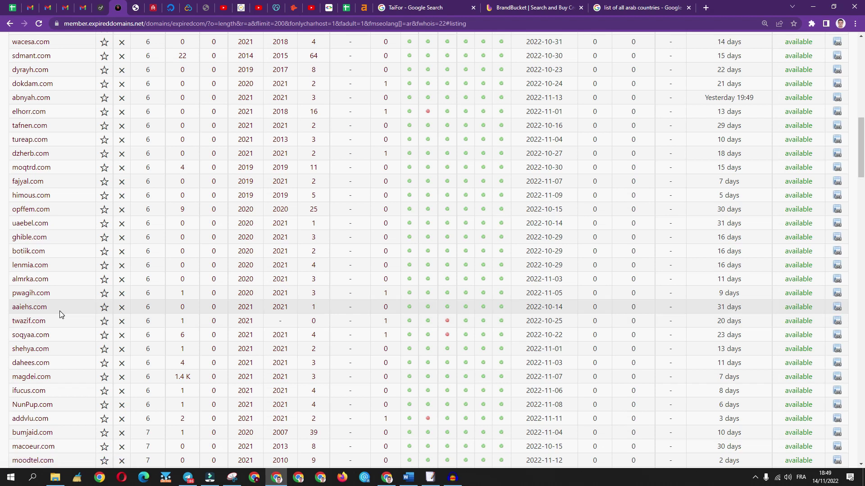
scroll(60, 320, "down", 4)
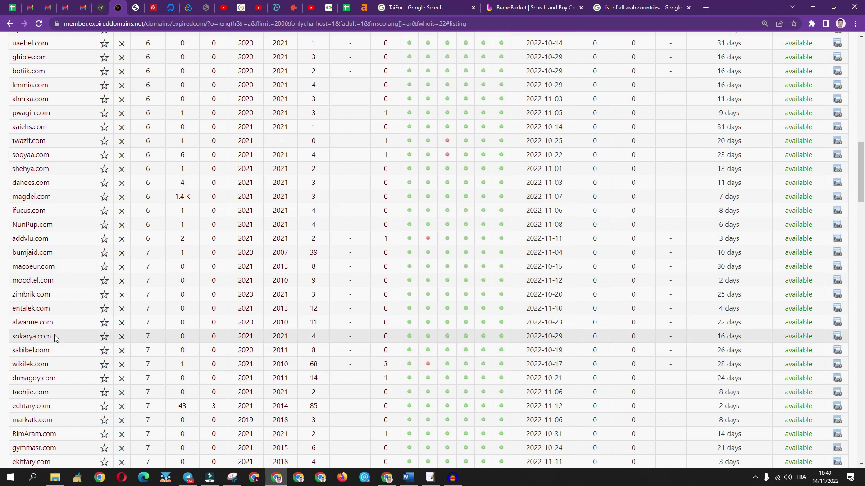
scroll(66, 334, "down", 1)
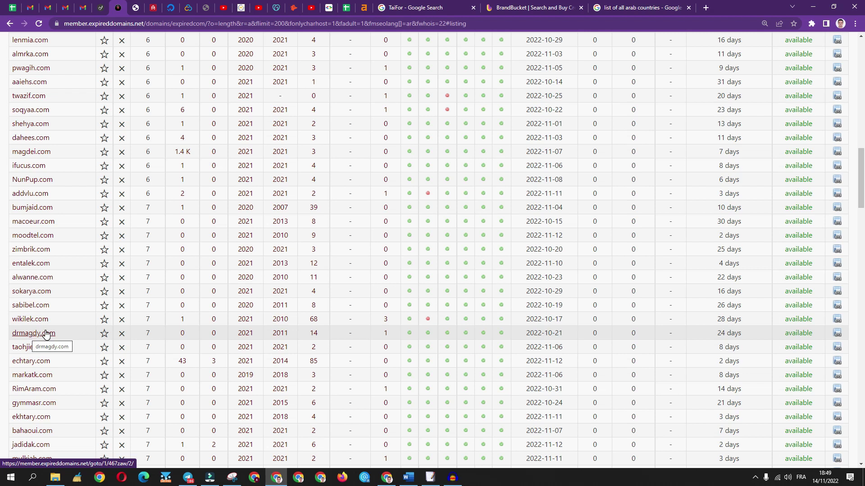
scroll(63, 341, "down", 3)
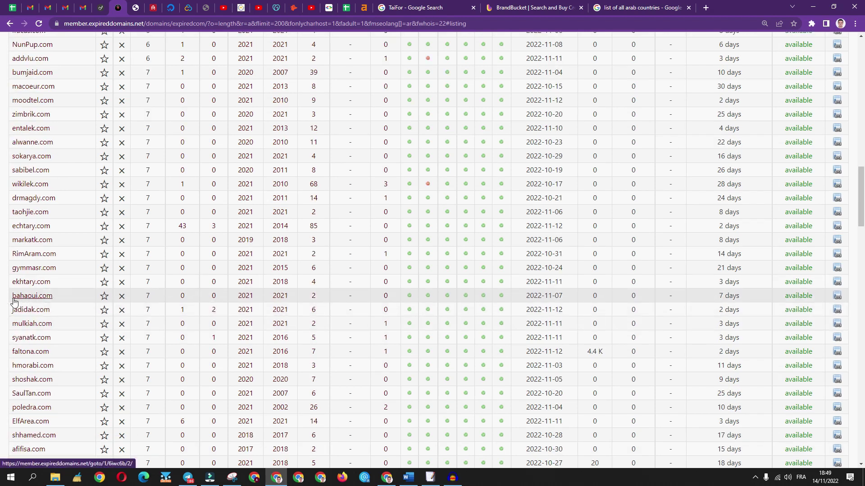
Search Google for the bahaoui name from the domain list, review the results and return to the list
left_click_drag(11, 296, 28, 296)
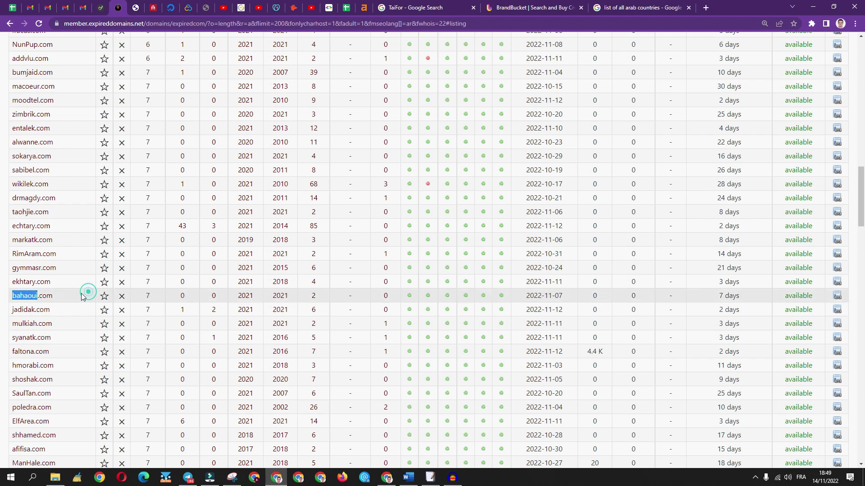
left_click_drag(32, 295, 376, 8)
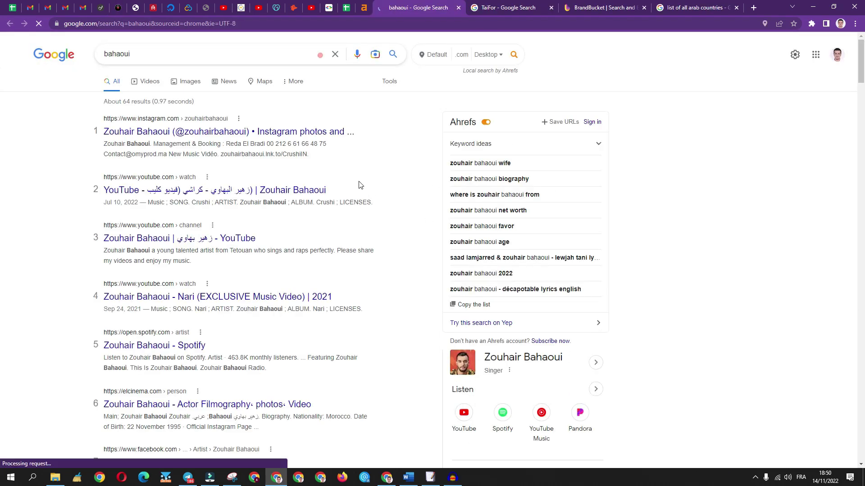
scroll(496, 354, "down", 6)
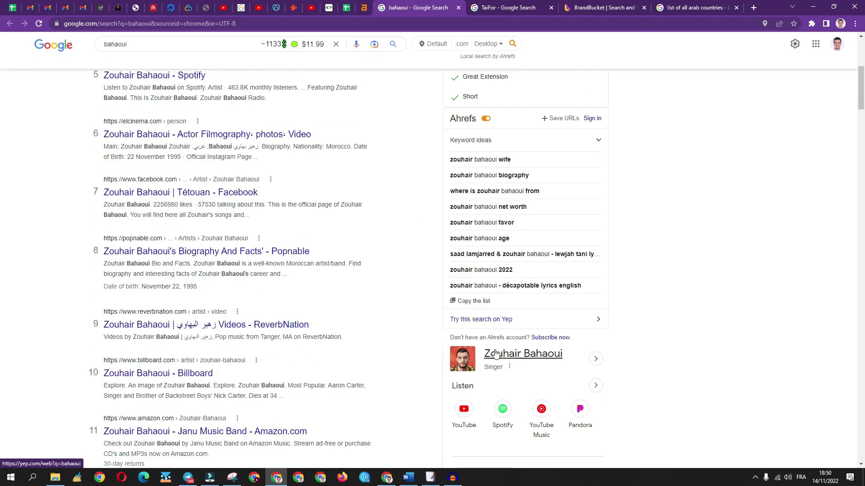
scroll(646, 305, "down", 5)
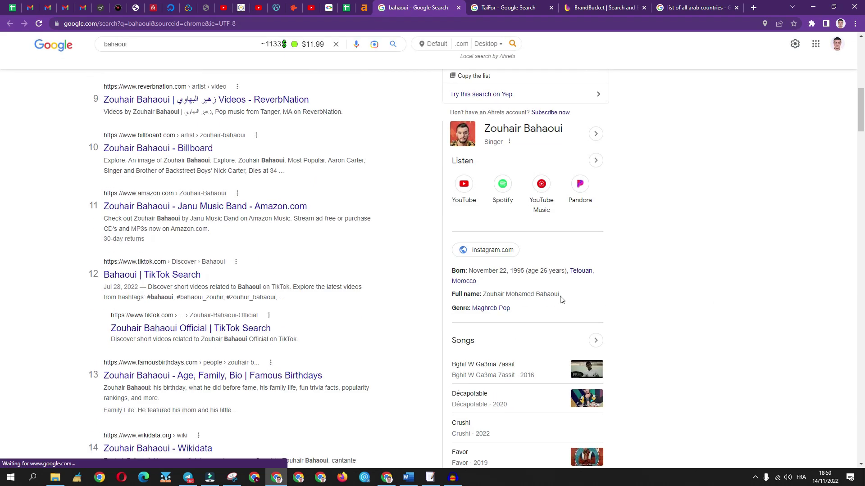
scroll(554, 297, "up", 10)
key("ctrl+w")
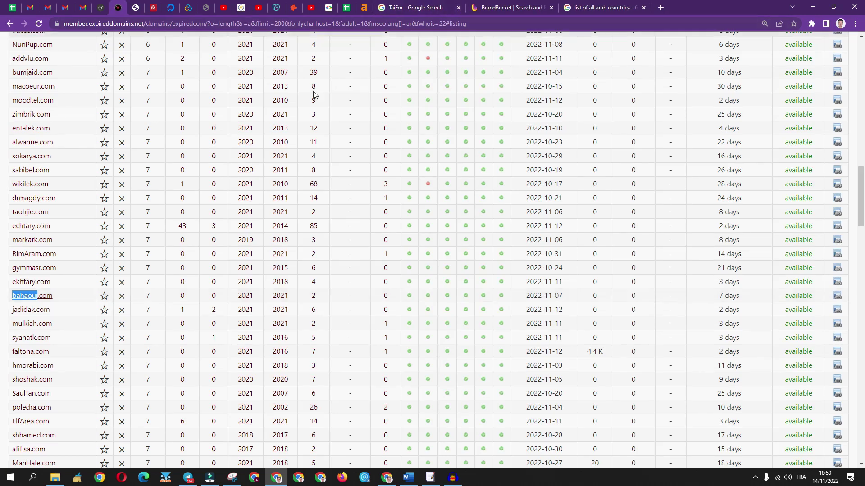
left_click(72, 296)
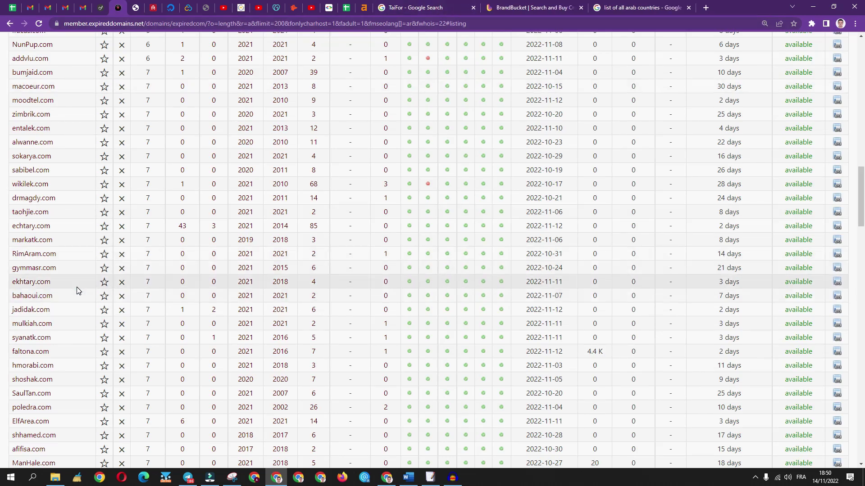
Examine the remaining seven-letter domains and the first eight-letter ones for names with Arabic meaning
scroll(76, 291, "down", 2)
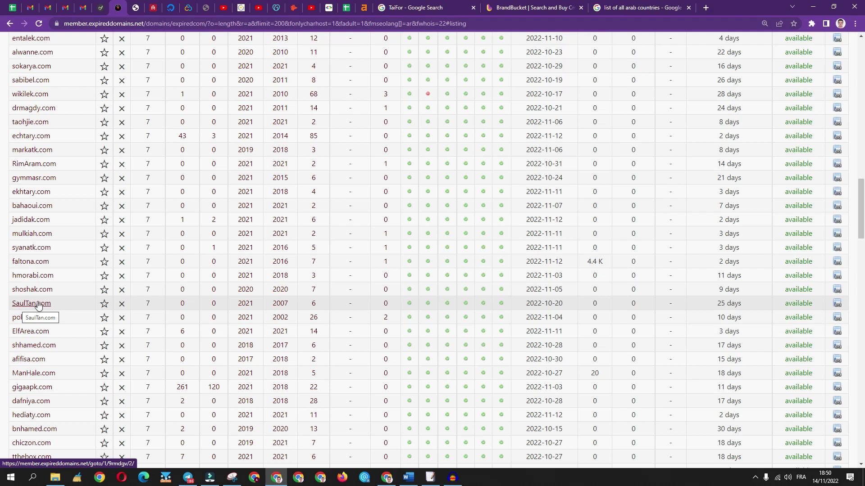
scroll(38, 307, "down", 3)
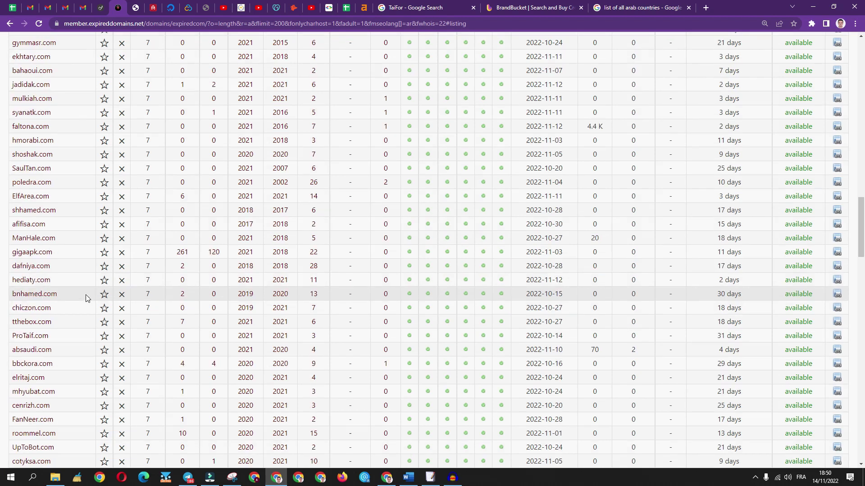
scroll(82, 290, "down", 2)
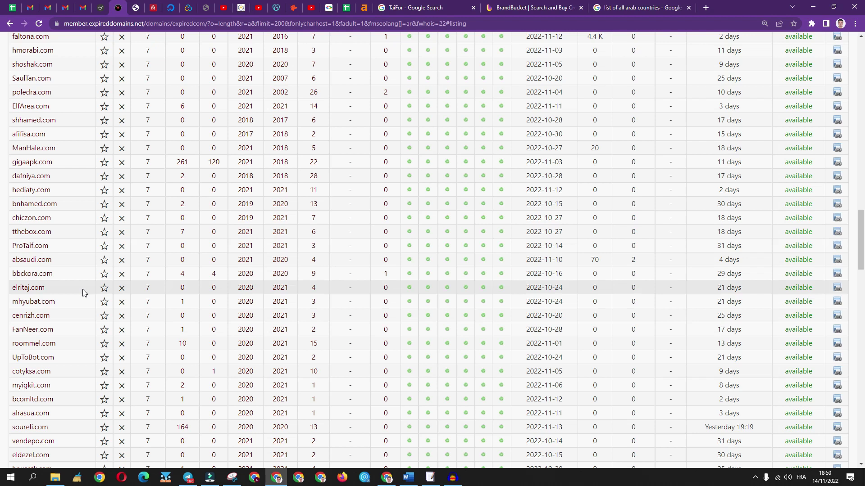
scroll(80, 291, "down", 1)
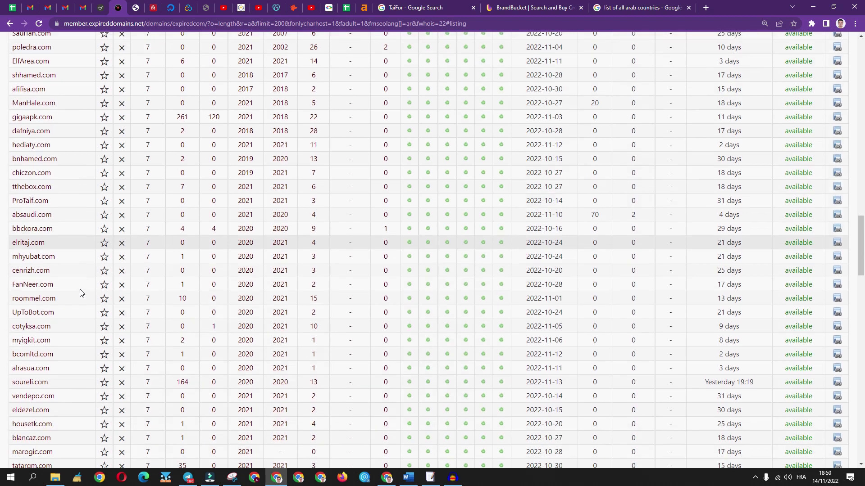
scroll(79, 294, "down", 1)
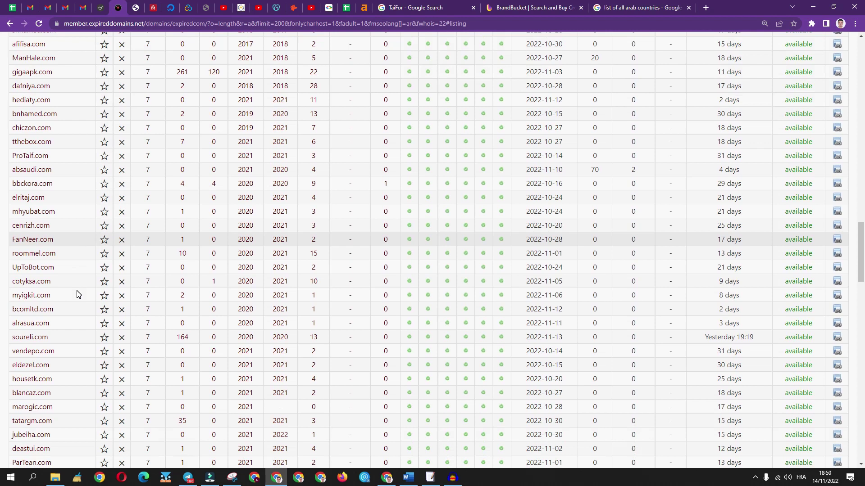
scroll(77, 294, "down", 1)
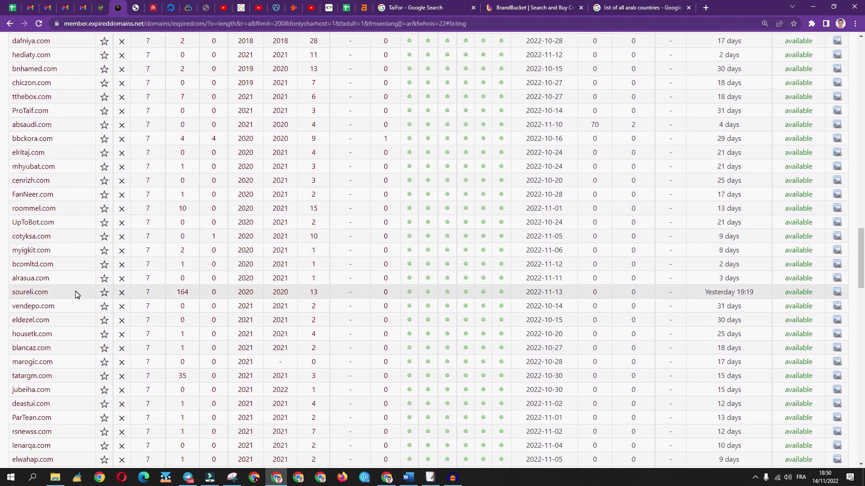
scroll(74, 294, "down", 1)
scroll(75, 296, "down", 1)
scroll(75, 296, "down", 1)
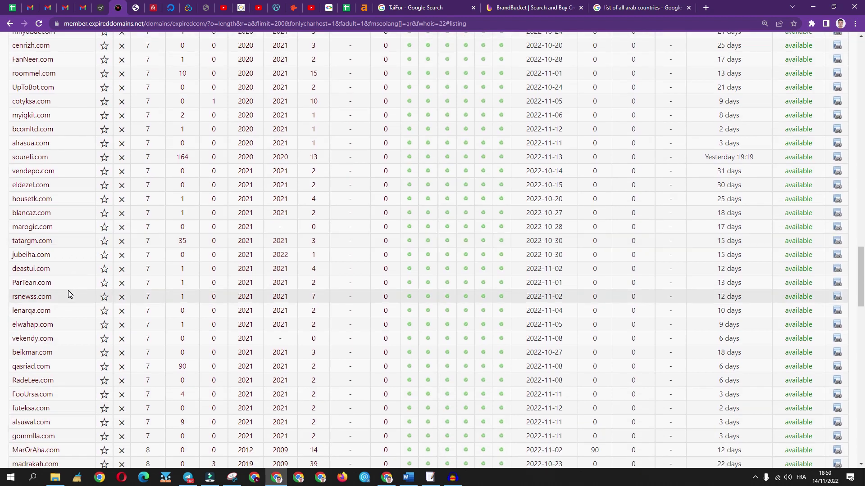
scroll(68, 294, "down", 6)
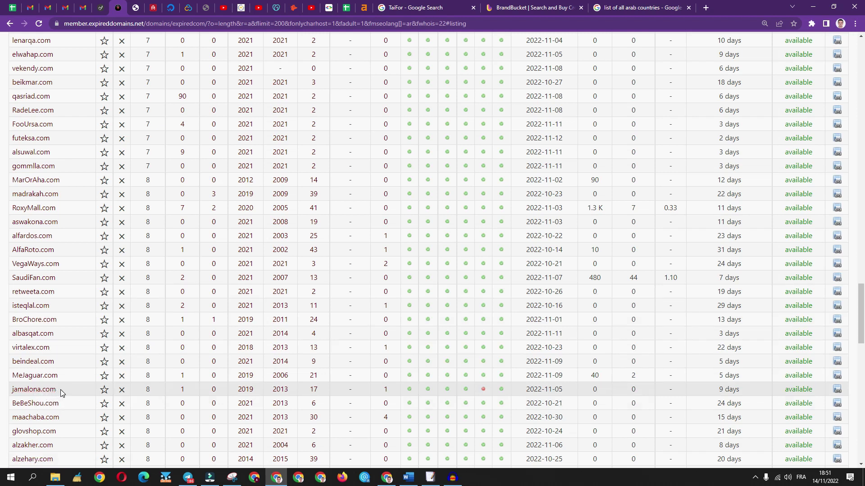
Search Google for the jamalona name from the domain list, view its image results and close the search
left_click_drag(62, 394, 34, 387)
left_click(90, 392)
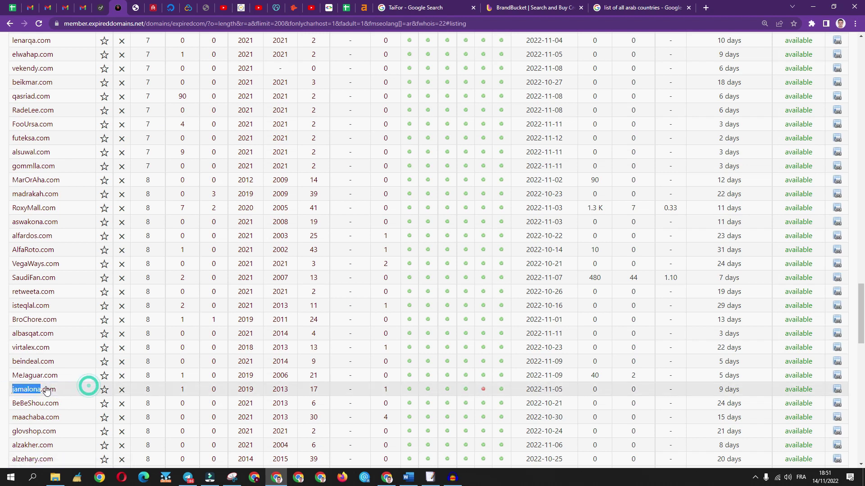
right_click(31, 389)
left_click(99, 340)
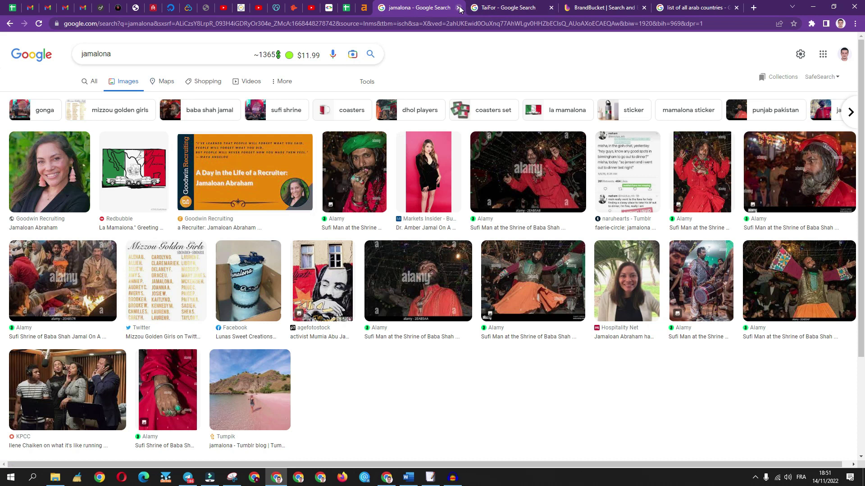
left_click(458, 8)
Copy jamalona.com from the list and check its registration availability on Namecheap
left_click(68, 393)
left_click_drag(68, 393, 11, 390)
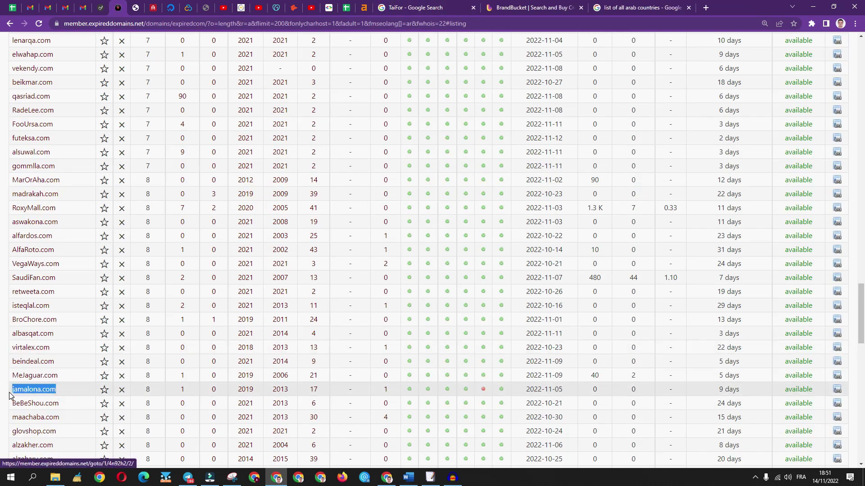
right_click(32, 391)
left_click(72, 320)
left_click(532, 8)
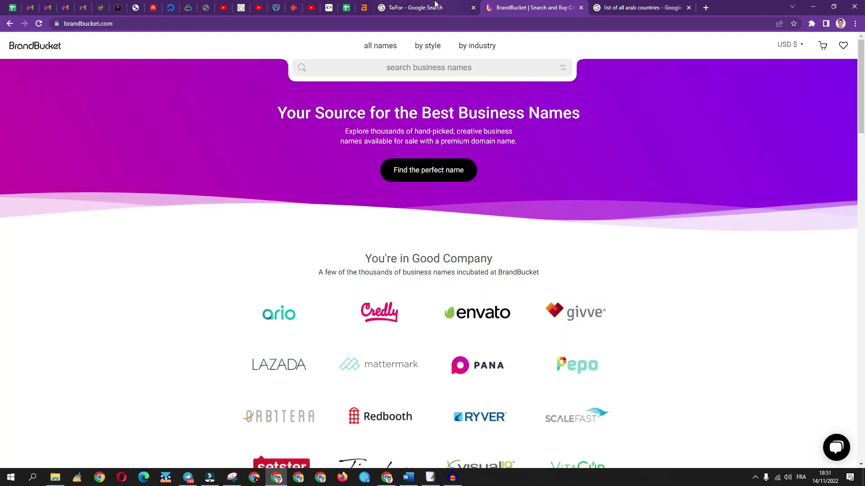
left_click(435, 7)
key("alt+Left")
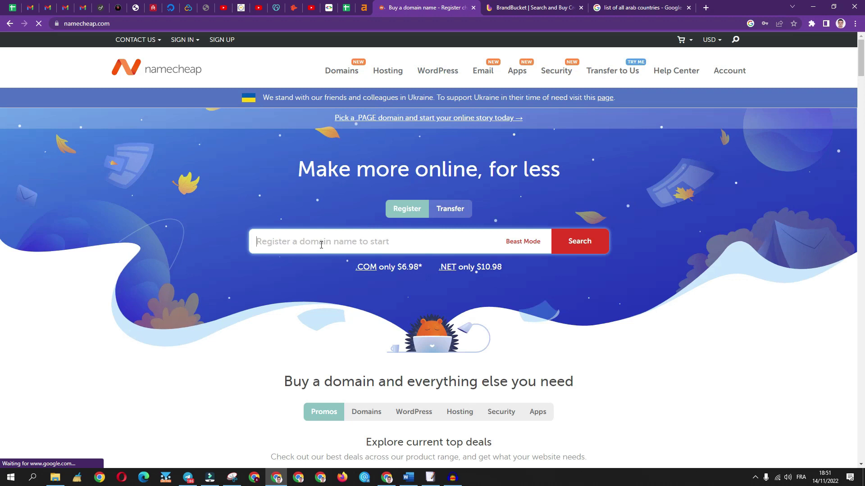
right_click(321, 245)
left_click(361, 318)
key("Return")
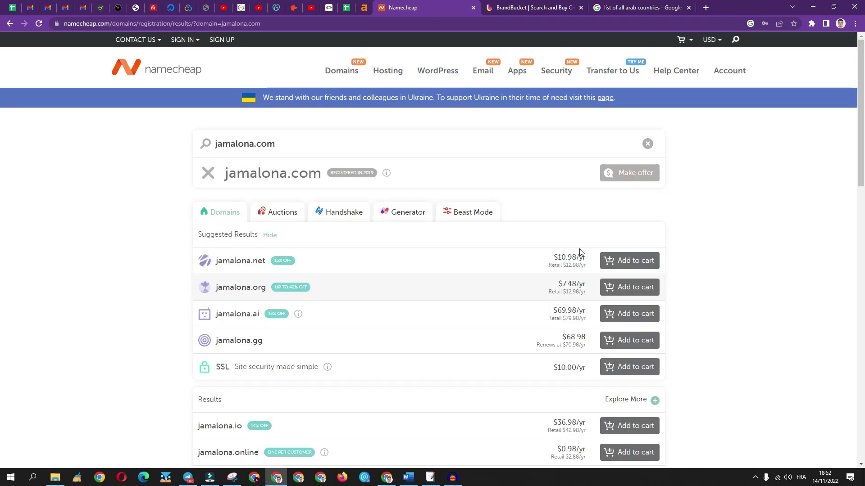
left_click_drag(238, 144, 269, 154)
Return to ExpiredDomains.net and look further through the eight-letter domains below jamalona.com
left_click(116, 5)
scroll(163, 319, "down", 2)
scroll(163, 319, "down", 3)
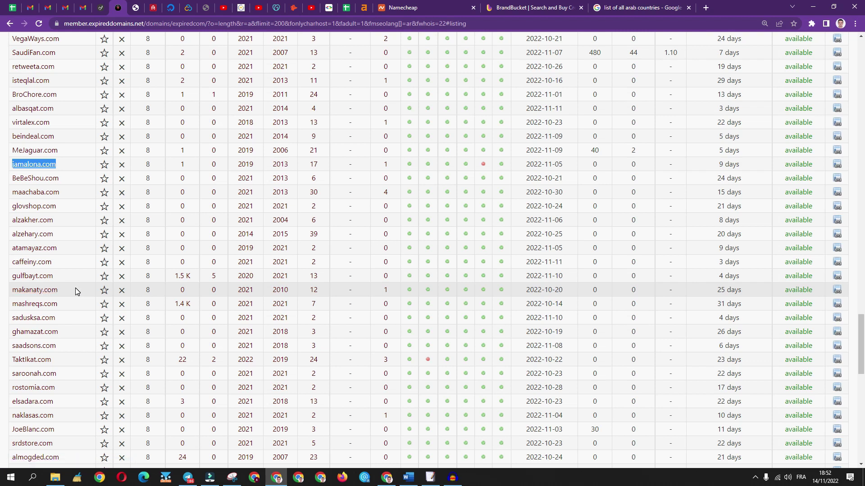
scroll(75, 289, "down", 1)
scroll(75, 289, "down", 1)
scroll(76, 289, "down", 1)
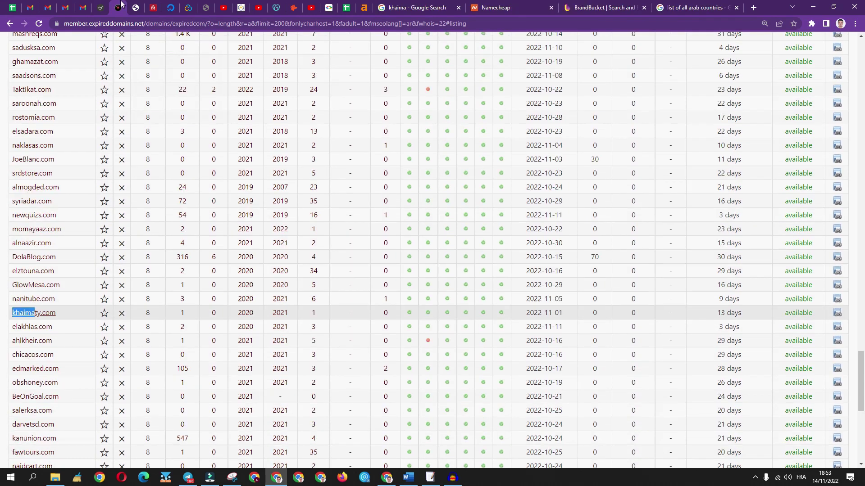
Copy khaimaty.com from the domain list and check its registration availability on Namecheap
left_click(71, 311)
left_click_drag(9, 312, 56, 313)
right_click(48, 313)
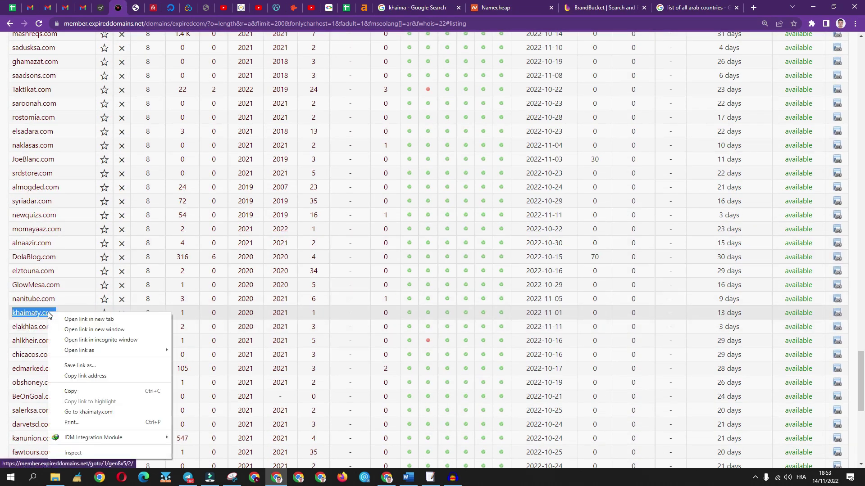
left_click(79, 391)
left_click(495, 7)
left_click(279, 149)
right_click(283, 150)
left_click(314, 189)
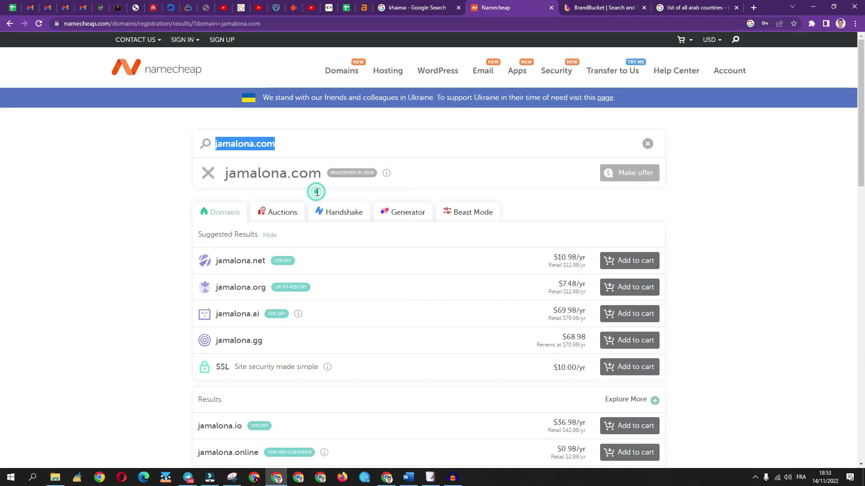
Check the availability of the spelling variant khaymaty.com and its shortened form khayma.com
left_click(231, 144)
type("yu")
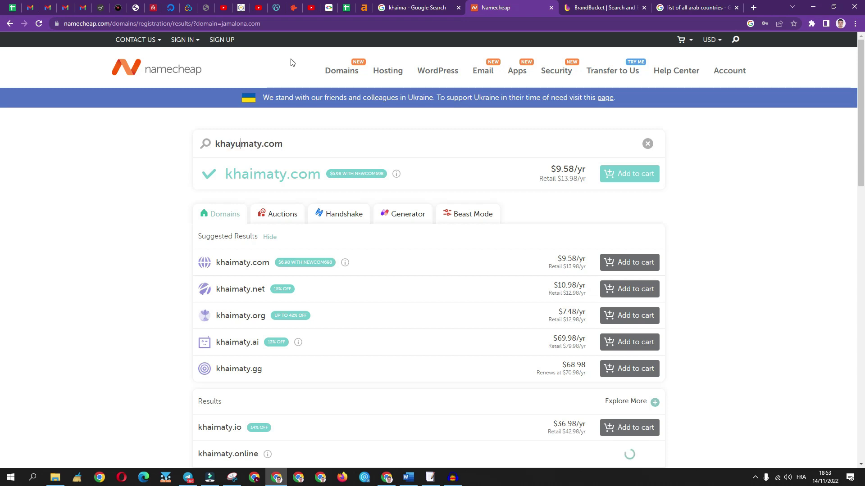
key("BackSpace")
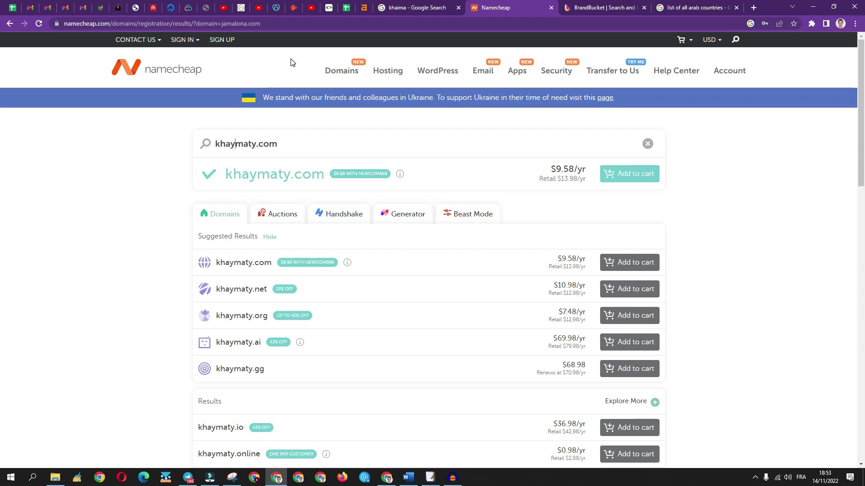
left_click_drag(247, 148, 255, 144)
key("BackSpace")
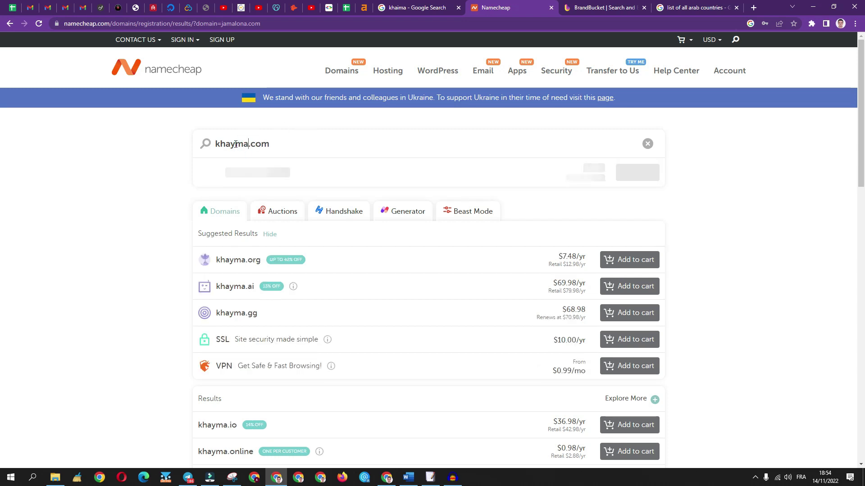
Change the searched domain to khaima.com and examine its registration price
left_click(236, 144)
key("BackSpace")
type("i")
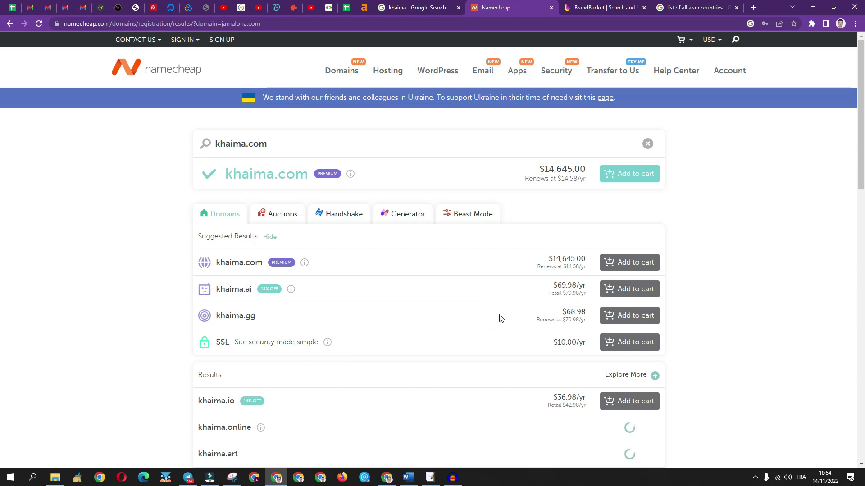
left_click(549, 170)
left_click(569, 170)
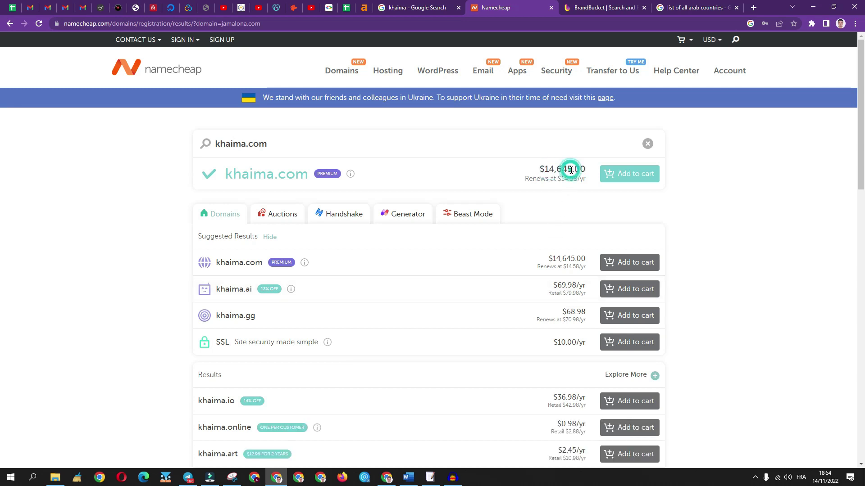
left_click_drag(542, 169, 576, 170)
Extend the searched name back to khaimaty.com and check its availability and price again
left_click(252, 143)
type("ty")
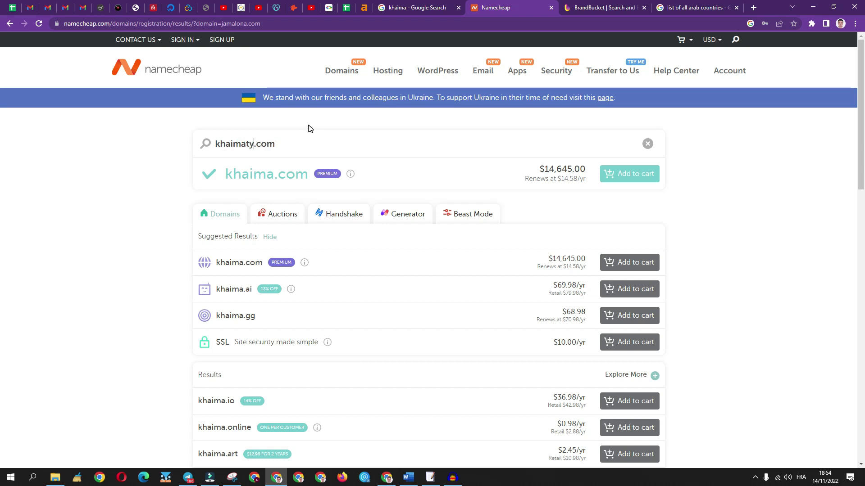
key("Return")
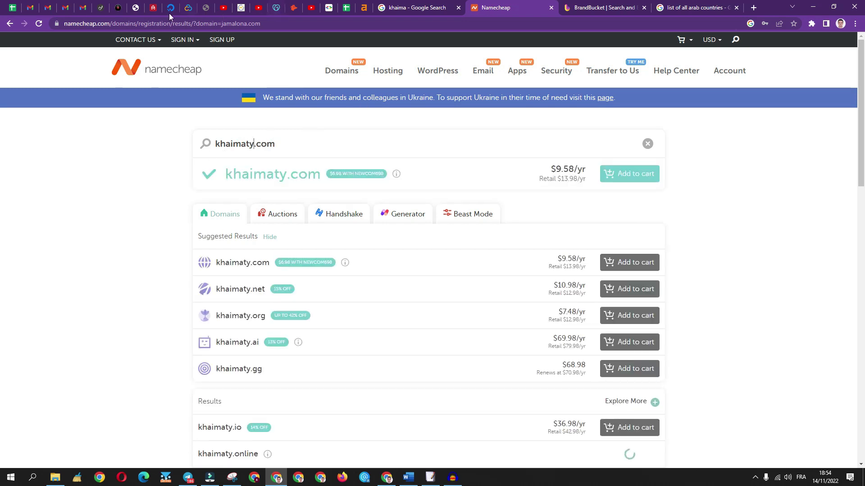
Return to ExpiredDomains.net and look through the remaining eight-letter domains below khaimaty.com
left_click(118, 8)
scroll(88, 290, "down", 1)
scroll(86, 291, "down", 2)
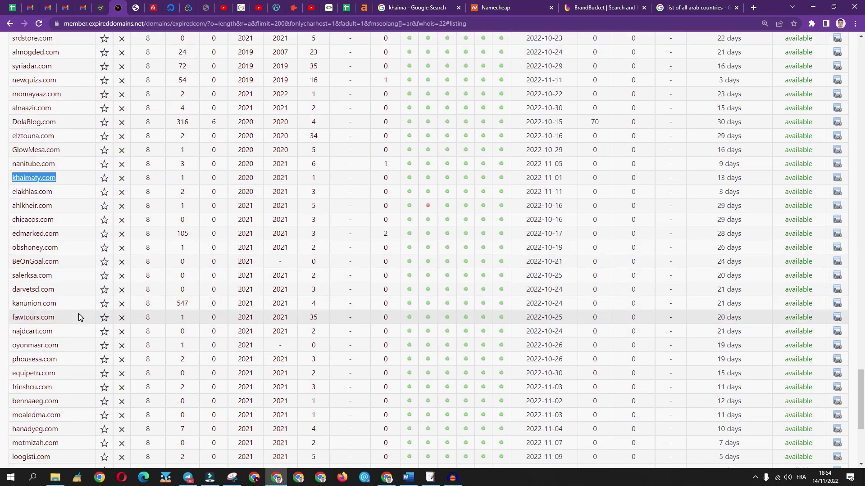
scroll(78, 318, "down", 4)
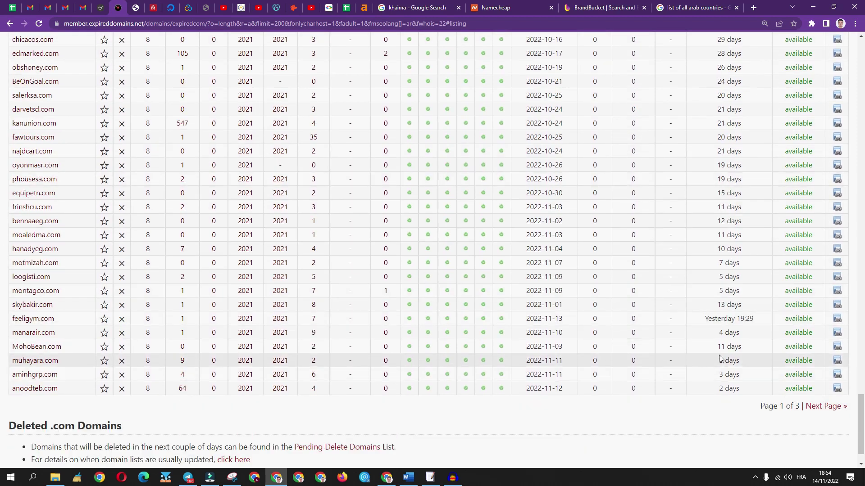
Open the second page of the domain list and look through its nine- and ten-letter names for Arabic meaning
left_click(824, 406)
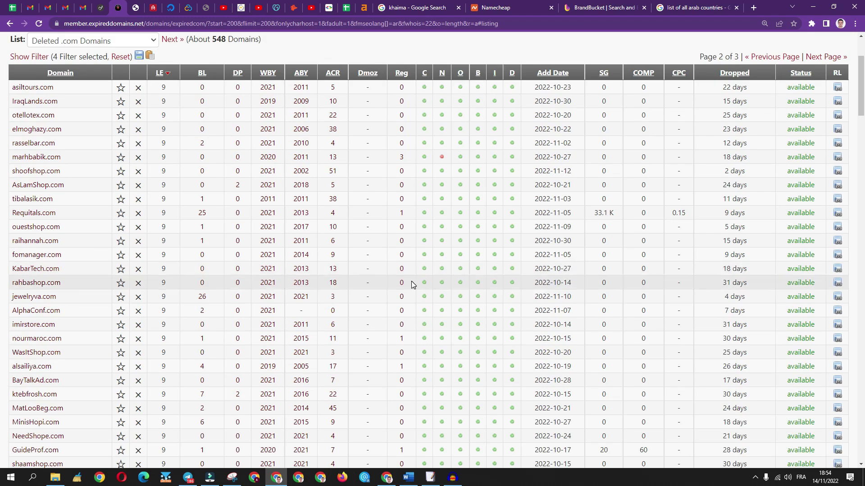
scroll(333, 210, "down", 2)
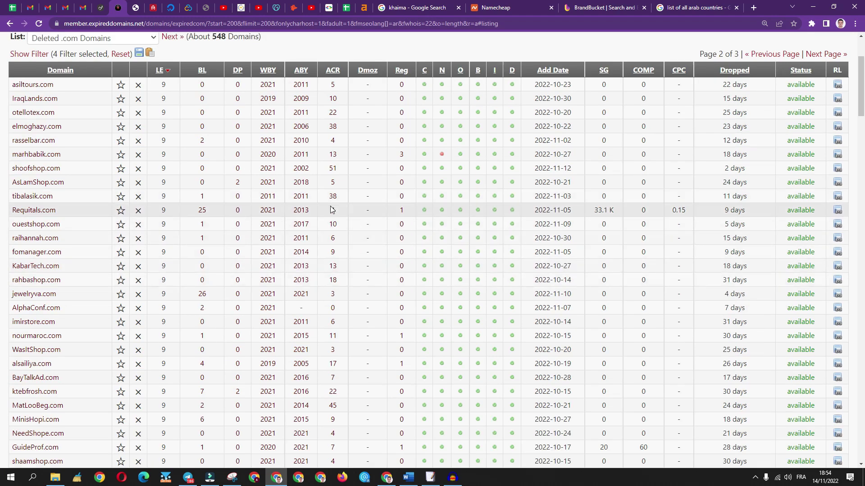
scroll(332, 210, "down", 10)
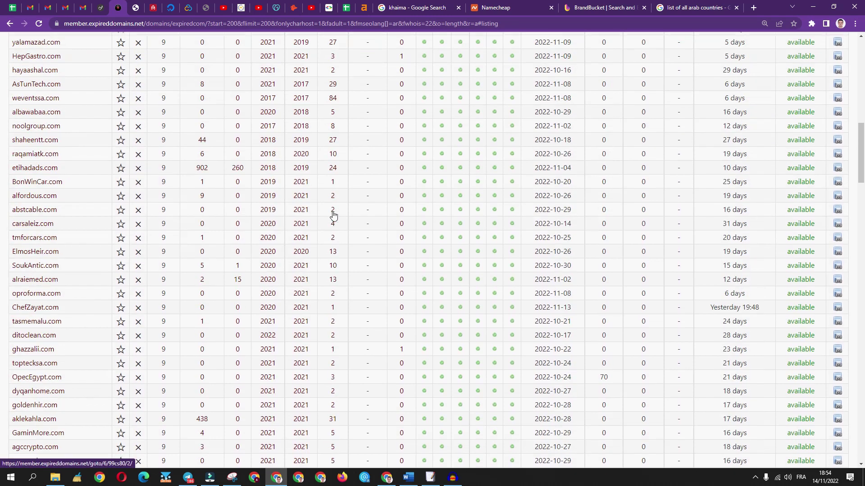
scroll(334, 214, "up", 3)
scroll(334, 215, "down", 13)
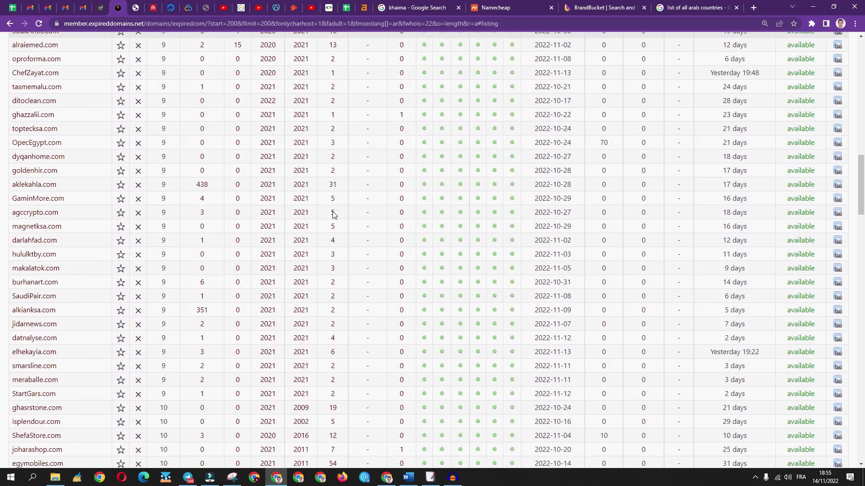
scroll(334, 215, "down", 5)
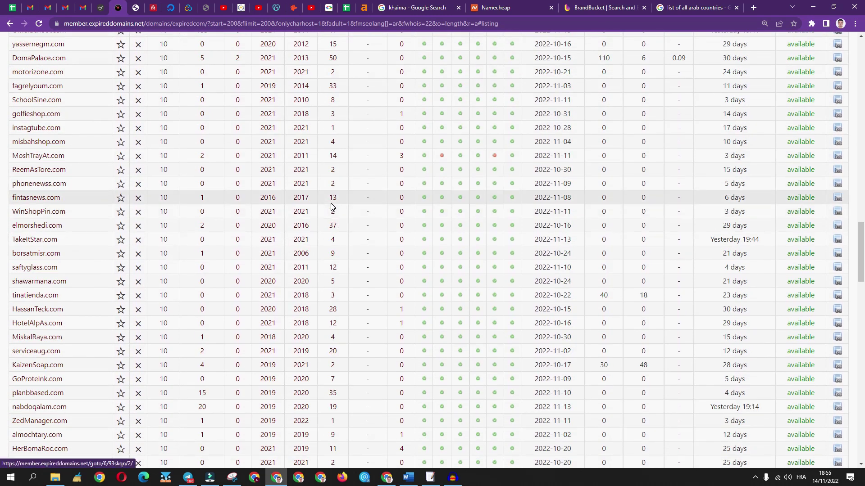